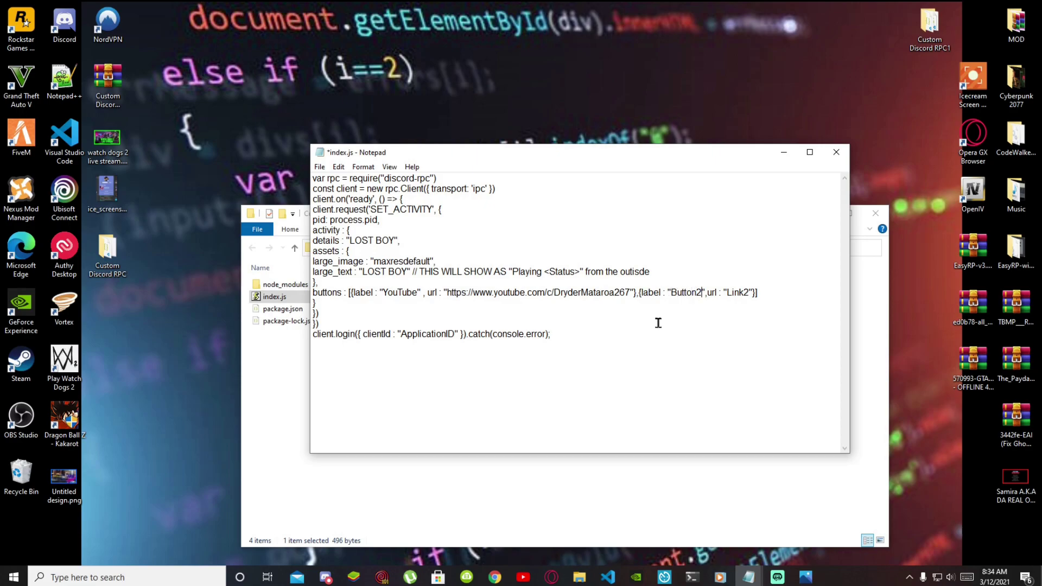
# Step: Change the second button's label from 'Button2' to 'Discord Server'
pyautogui.press('BackSpace')
pyautogui.press('BackSpace')
pyautogui.press('BackSpace')
pyautogui.press('BackSpace')
pyautogui.press('BackSpace')
pyautogui.press('BackSpace')
pyautogui.press('BackSpace')
pyautogui.write('Discord ')
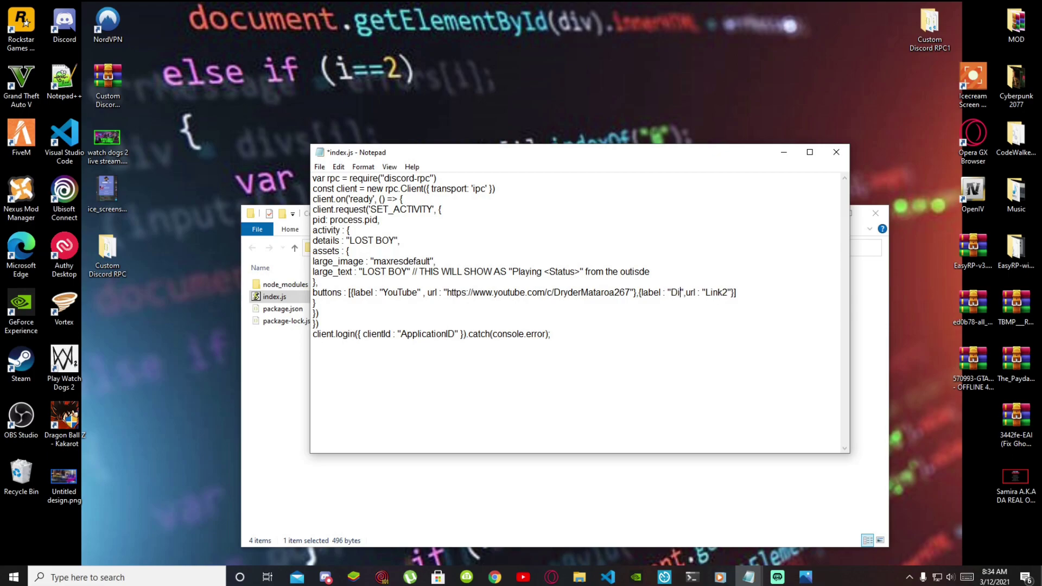
pyautogui.write('S')
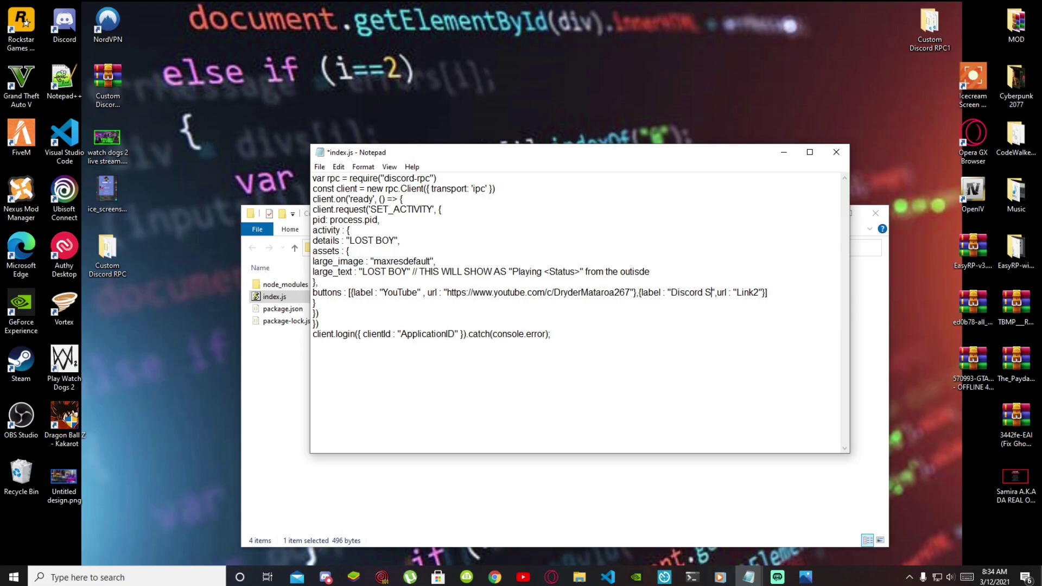
pyautogui.write('erver')
pyautogui.click(326, 577)
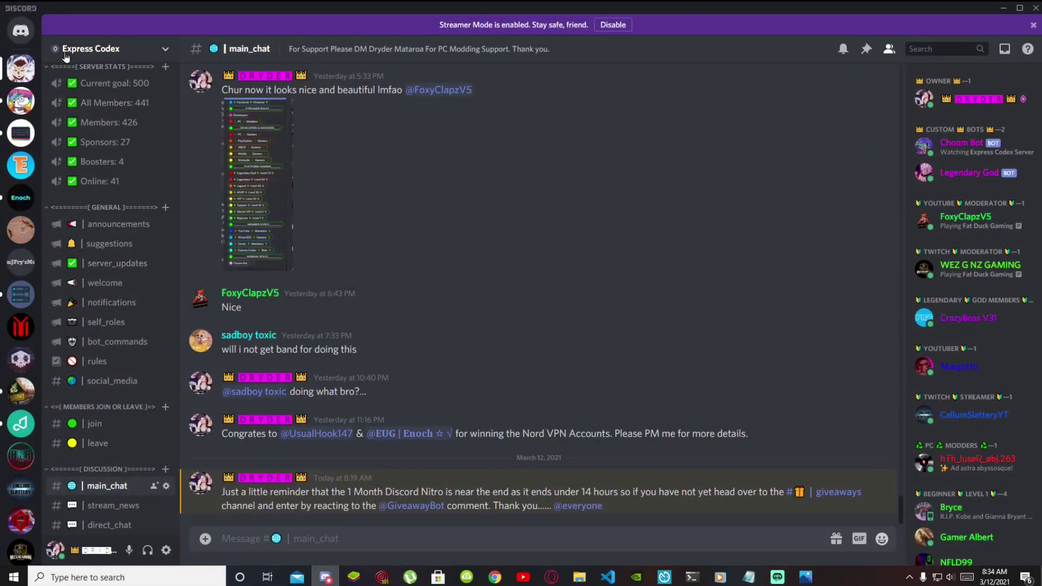
# Step: Generate and copy an Express Codex invite link with Expire After Never and Max Uses No limit
pyautogui.click(166, 50)
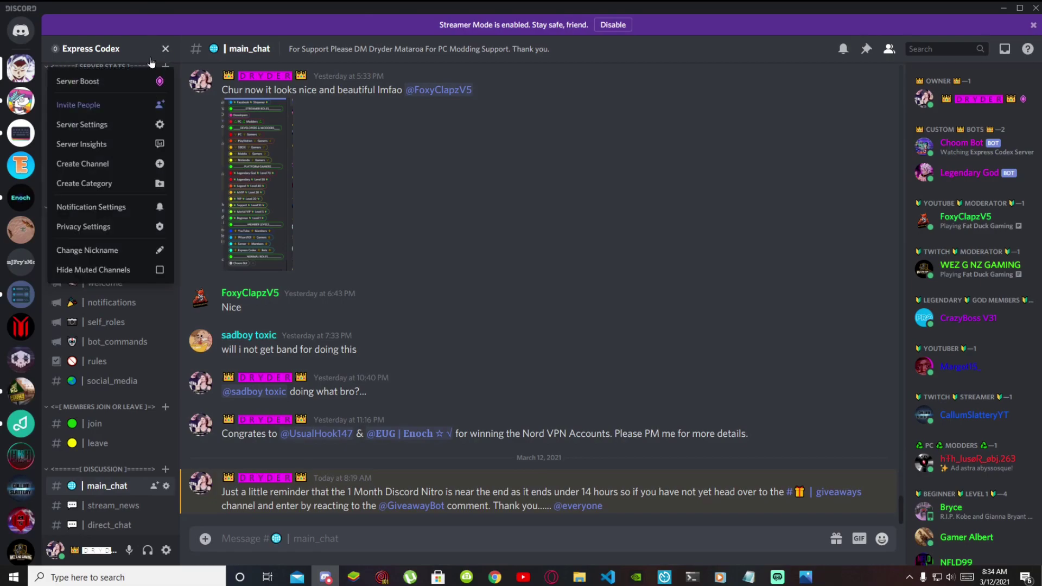
pyautogui.click(93, 106)
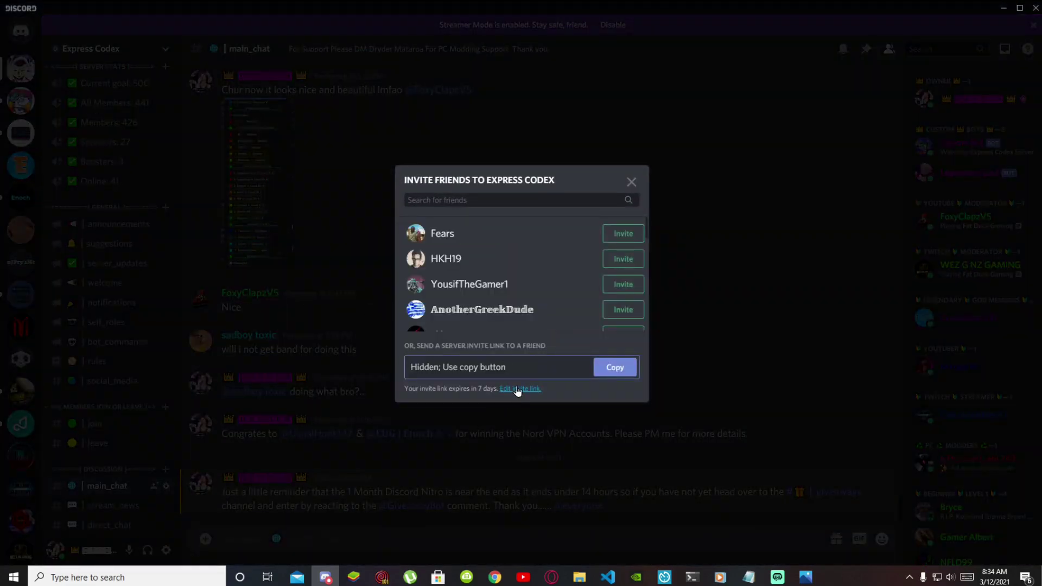
pyautogui.click(517, 389)
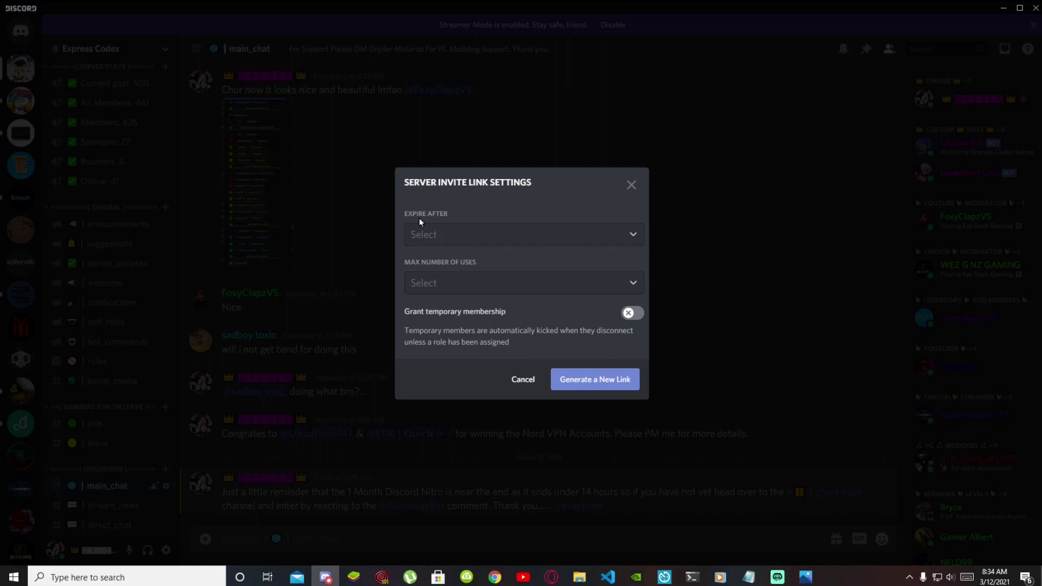
pyautogui.click(471, 236)
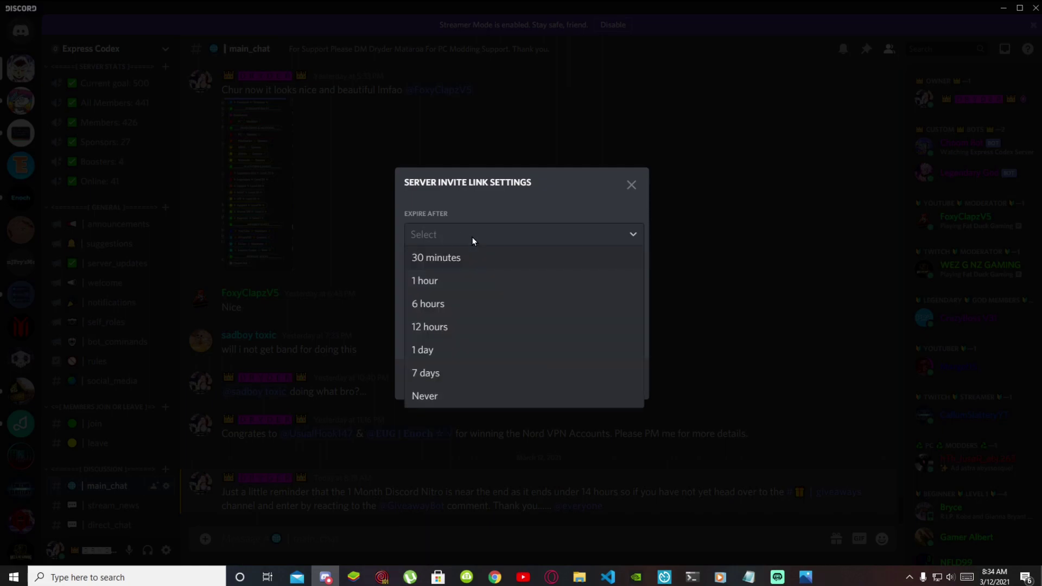
pyautogui.click(427, 396)
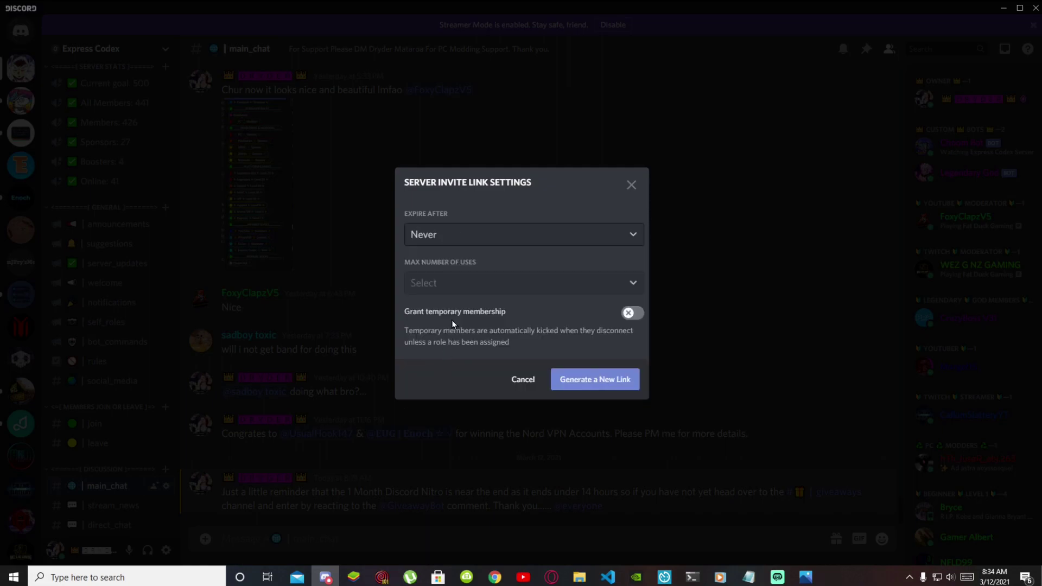
pyautogui.click(466, 283)
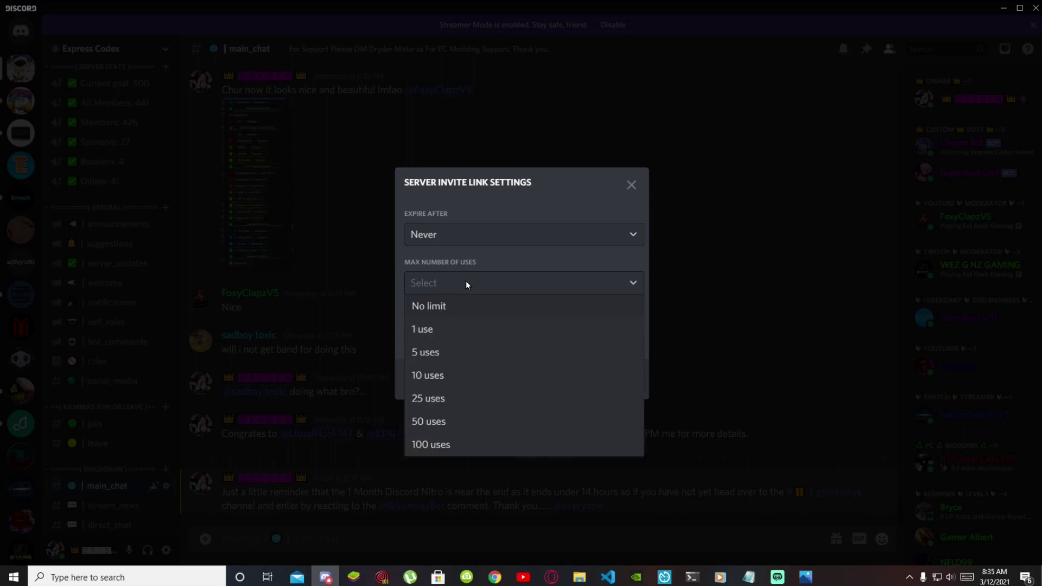
pyautogui.click(442, 307)
pyautogui.click(585, 374)
pyautogui.click(610, 367)
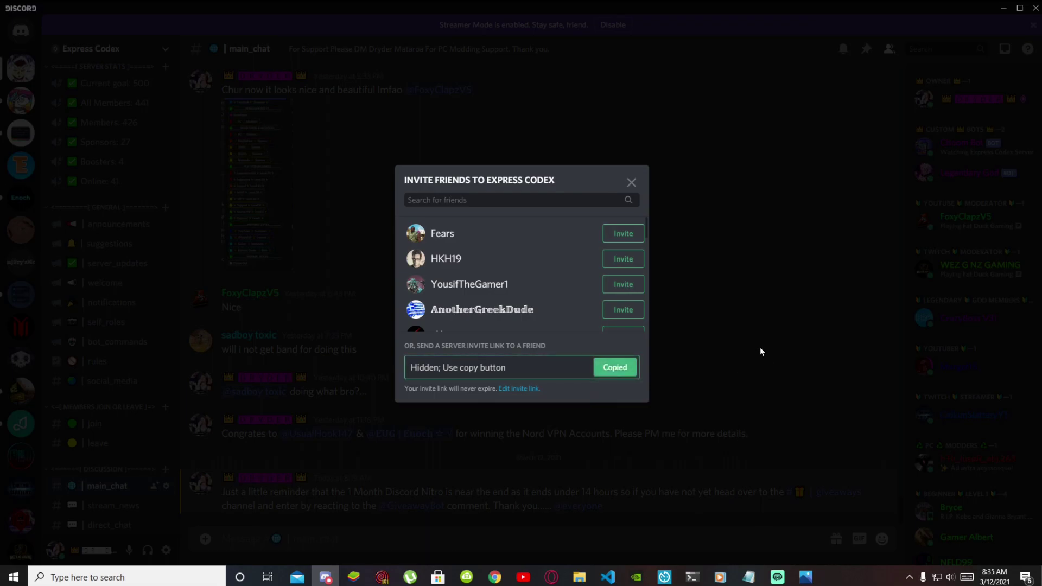
pyautogui.click(767, 363)
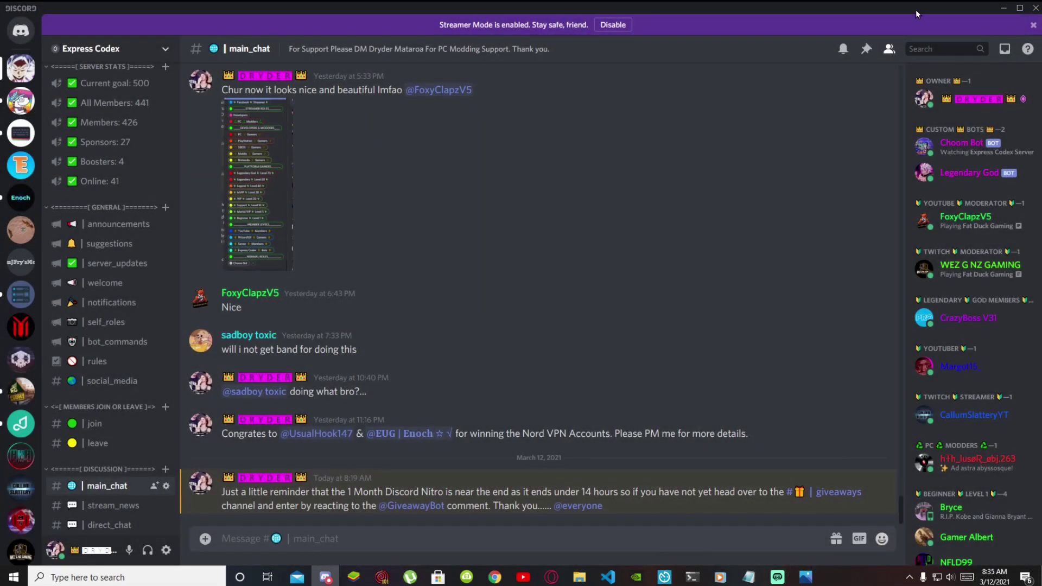
# Step: Replace the second button's 'Link2' URL with the copied discord.gg invite link
pyautogui.click(1003, 7)
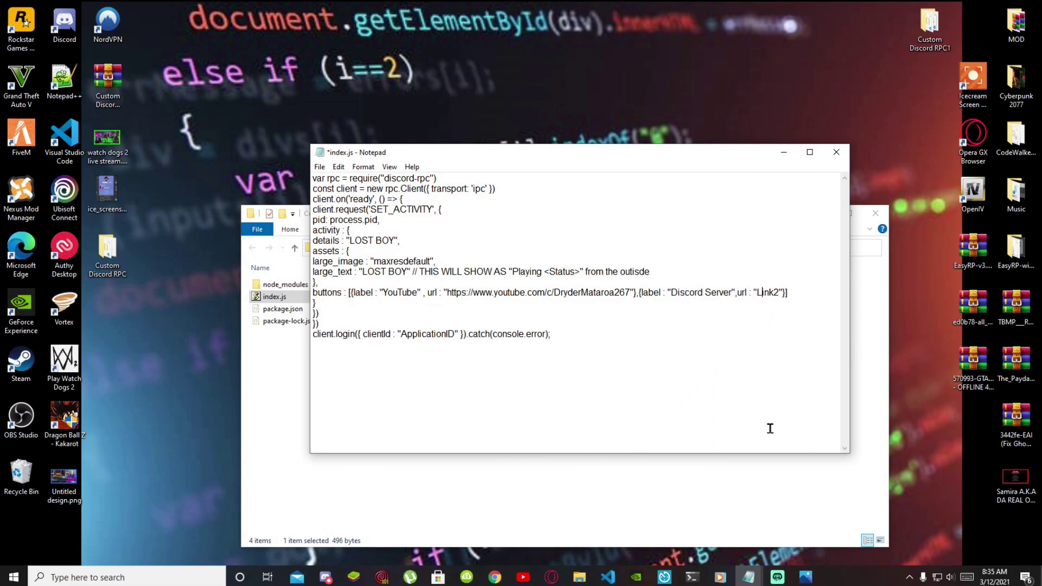
pyautogui.press('BackSpace')
pyautogui.press('BackSpace')
pyautogui.press('BackSpace')
pyautogui.press('BackSpace')
pyautogui.press('BackSpace')
pyautogui.hotkey('ctrl', 'v')
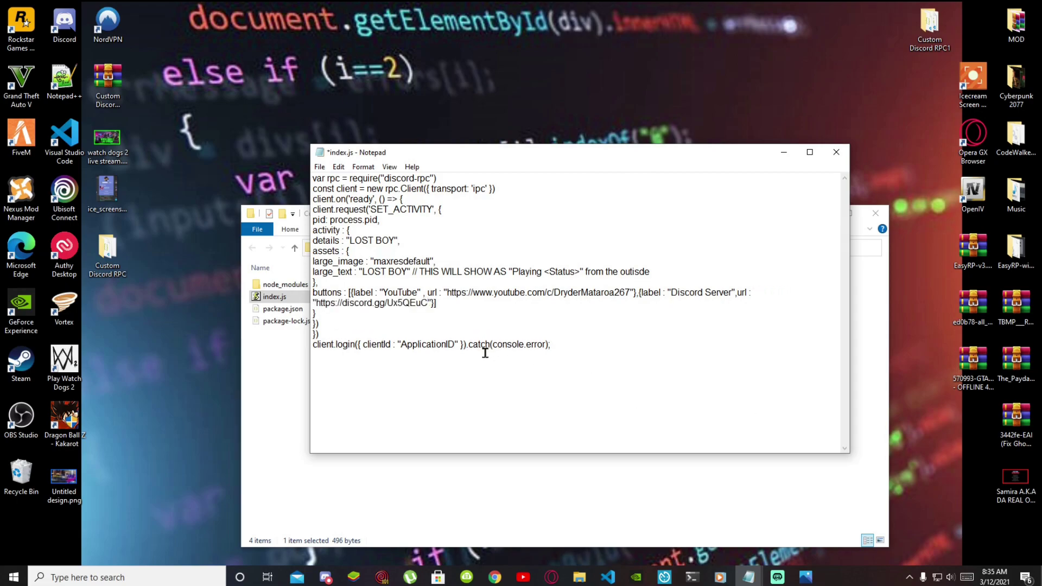
pyautogui.click(493, 579)
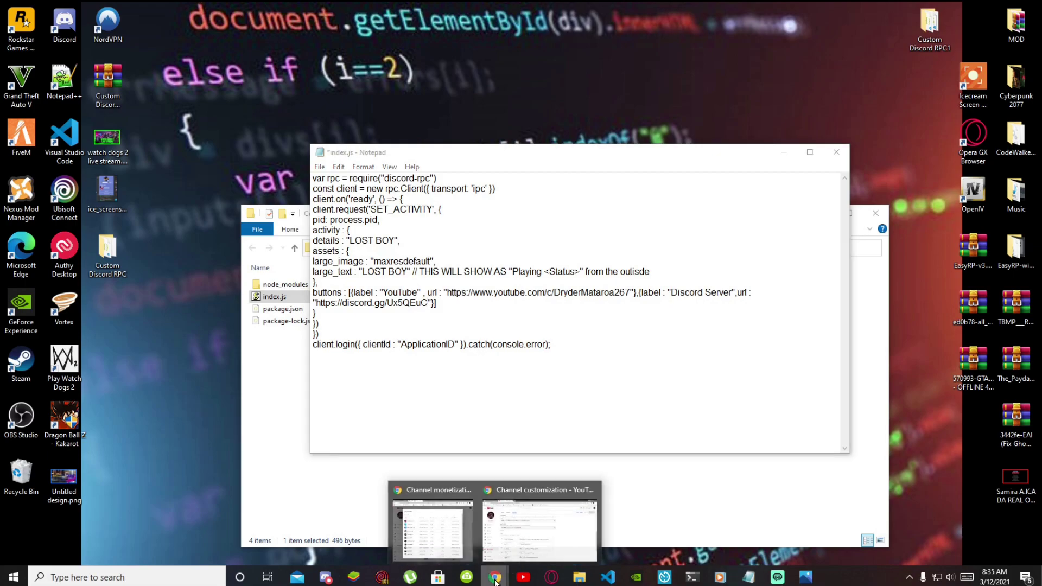
# Step: Copy the TESTSTER application's Client ID from the Discord Developer Portal
pyautogui.click(508, 529)
pyautogui.click(92, 6)
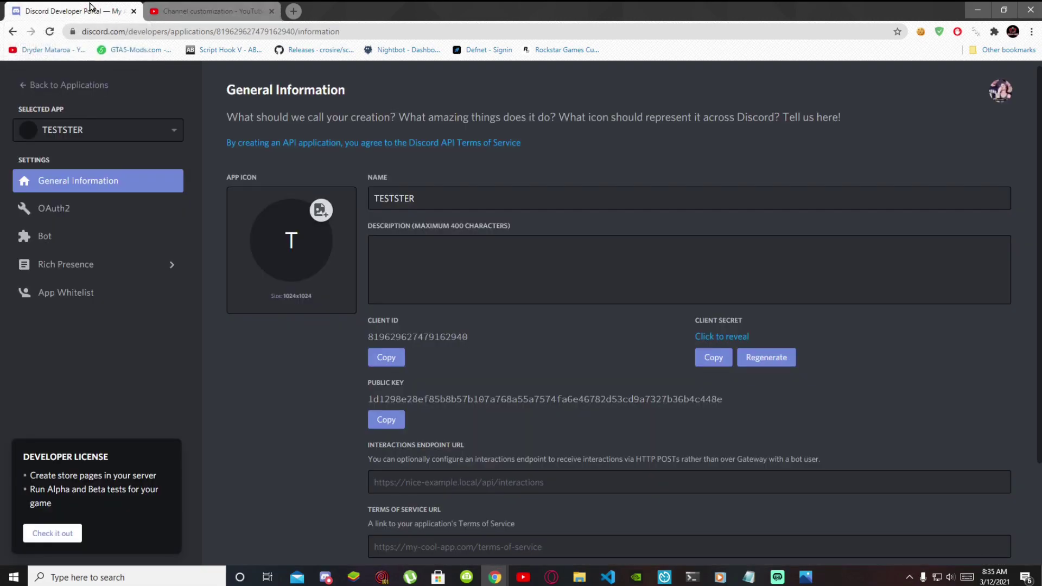
pyautogui.click(390, 356)
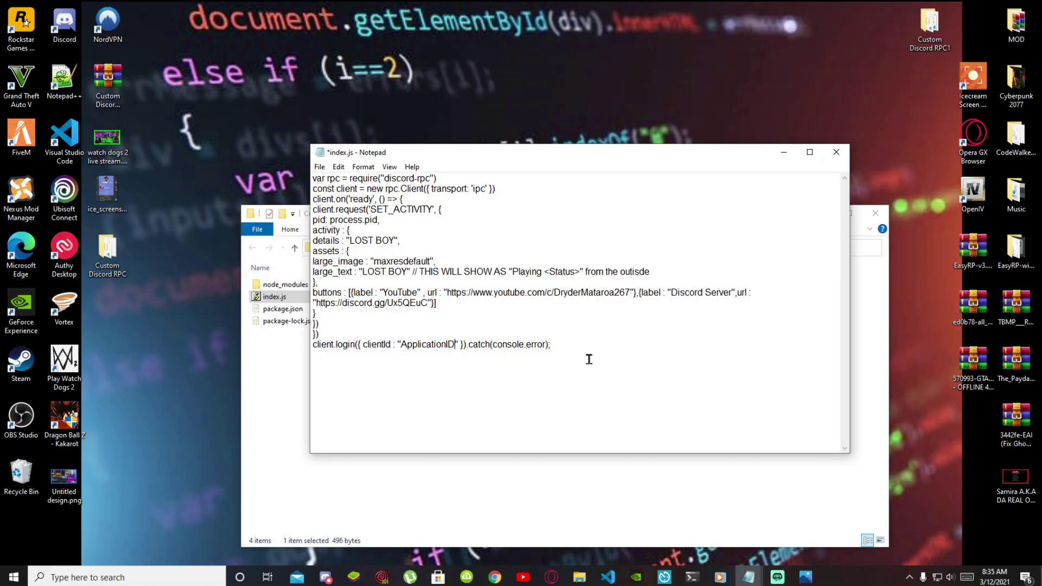
# Step: Replace the ApplicationID placeholder in client.login with the copied Client ID
pyautogui.press('BackSpace')
pyautogui.press('BackSpace')
pyautogui.press('BackSpace')
pyautogui.press('BackSpace')
pyautogui.press('BackSpace')
pyautogui.press('BackSpace')
pyautogui.press('BackSpace')
pyautogui.press('BackSpace')
pyautogui.press('BackSpace')
pyautogui.press('BackSpace')
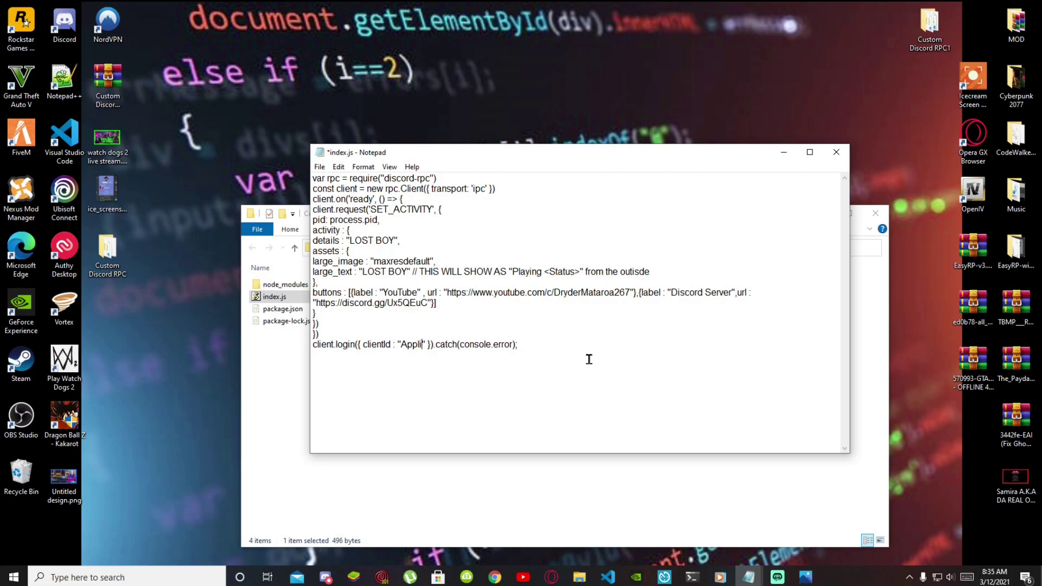
pyautogui.press('BackSpace')
pyautogui.press('BackSpace')
pyautogui.press('BackSpace')
pyautogui.hotkey('ctrl', 'v')
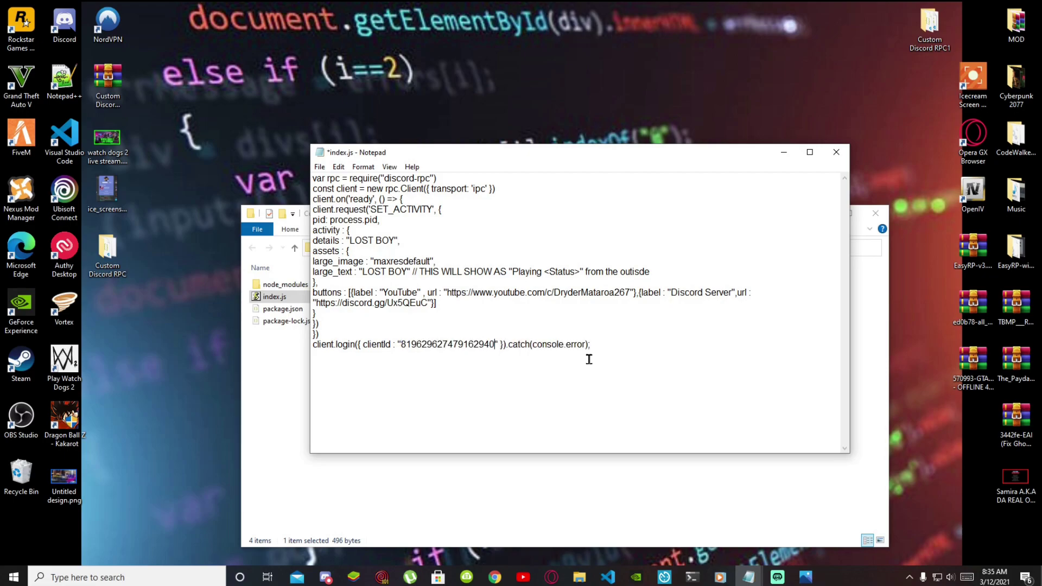
pyautogui.click(596, 344)
# Step: Save index.js and close Notepad
pyautogui.click(320, 166)
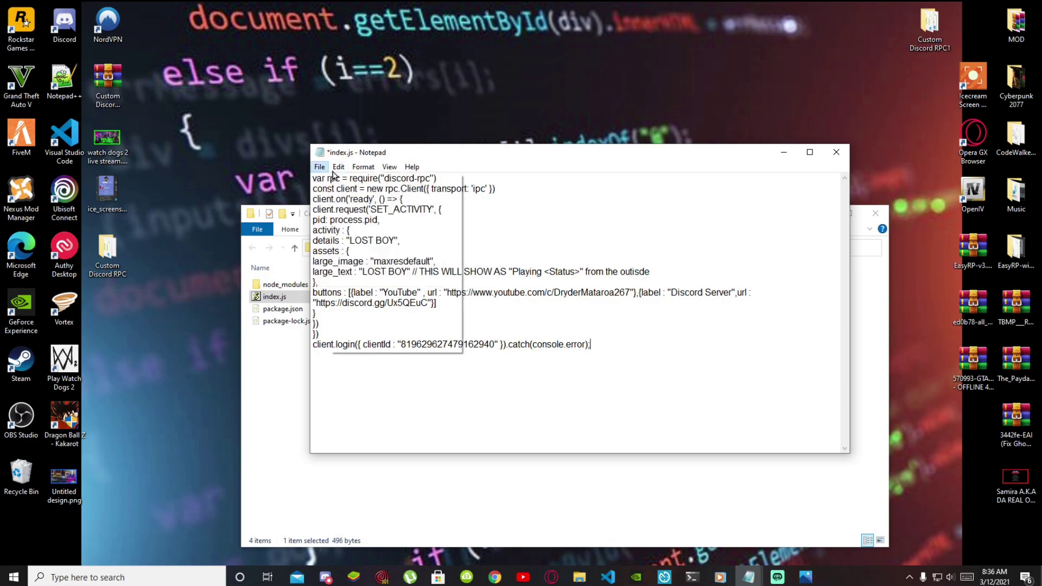
pyautogui.moveTo(338, 166)
pyautogui.click(623, 344)
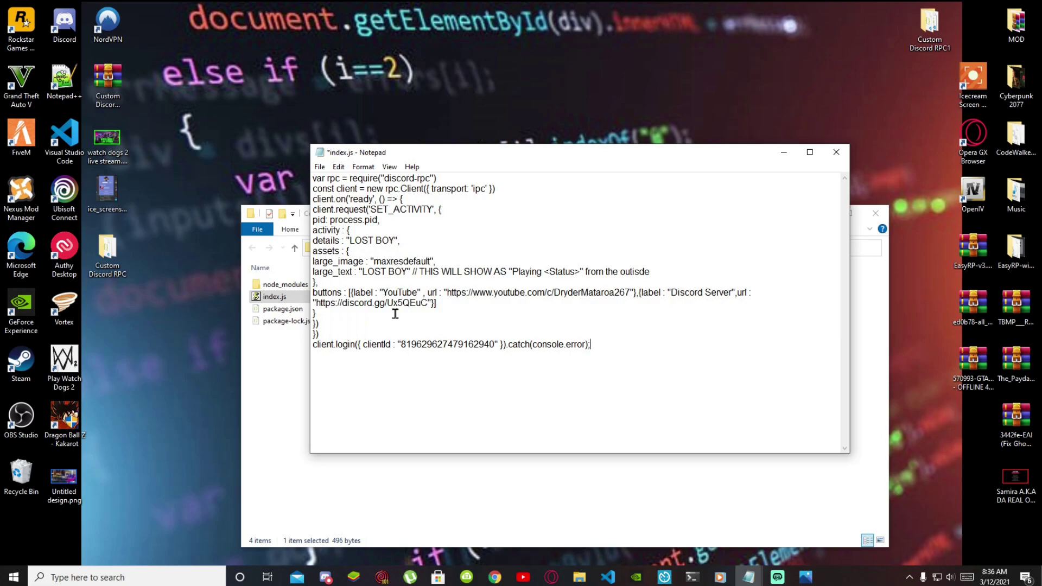
pyautogui.click(320, 168)
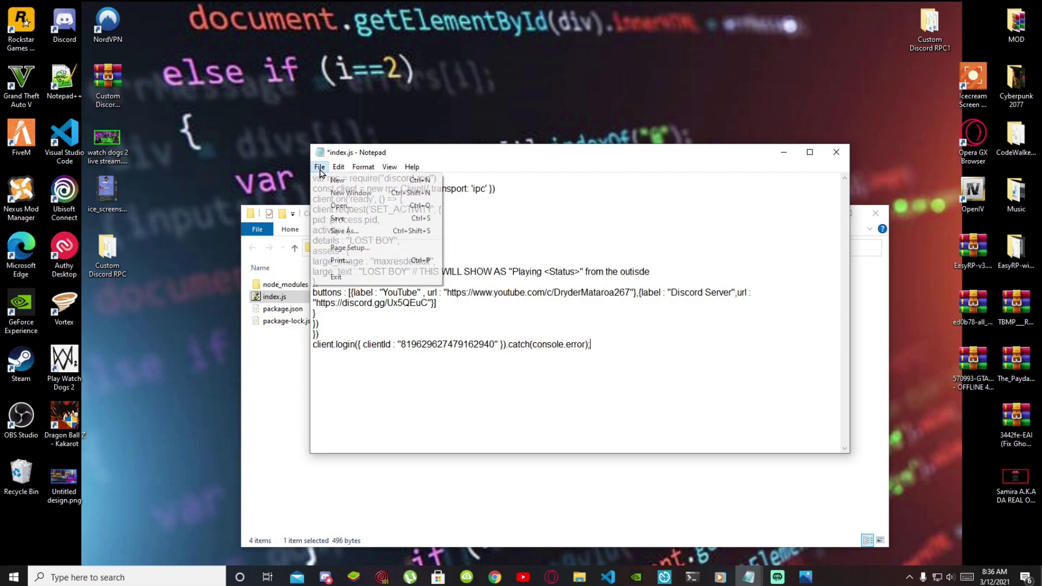
pyautogui.click(335, 218)
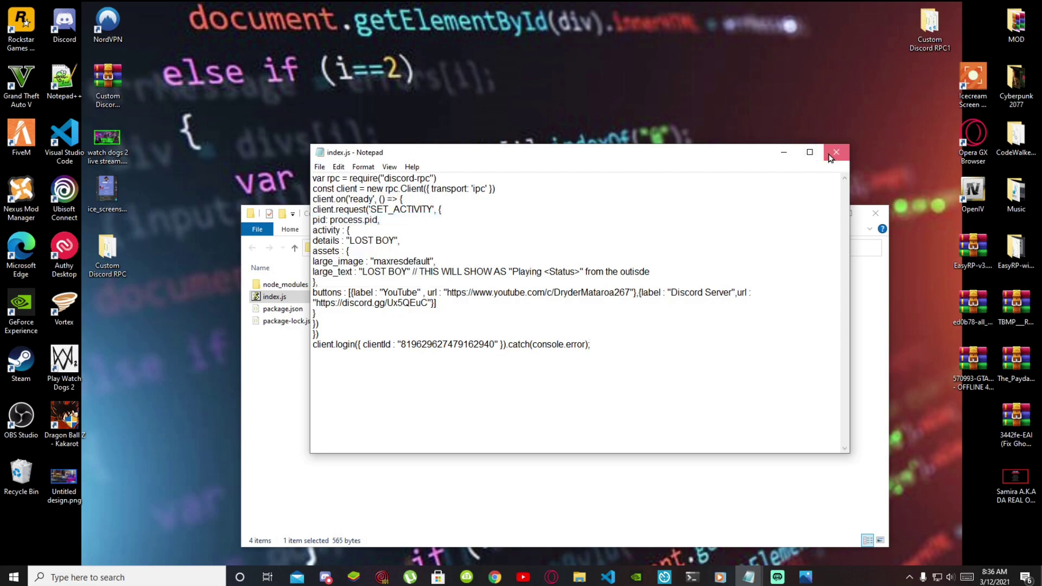
pyautogui.click(828, 156)
# Step: Glance at the owner's profile card in Discord, then minimize Discord
pyautogui.click(325, 577)
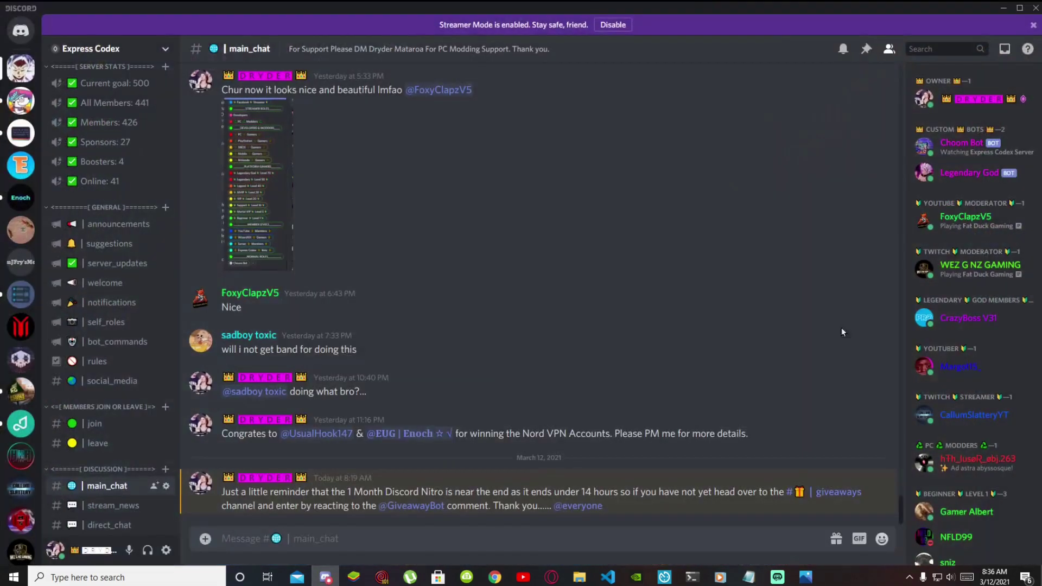
pyautogui.click(942, 103)
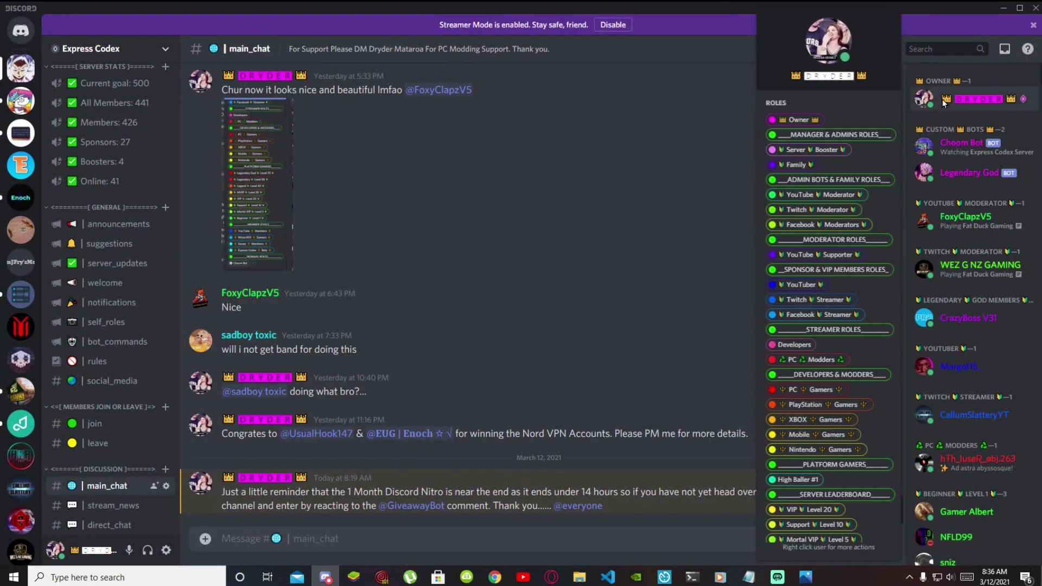
pyautogui.click(529, 140)
pyautogui.click(1005, 8)
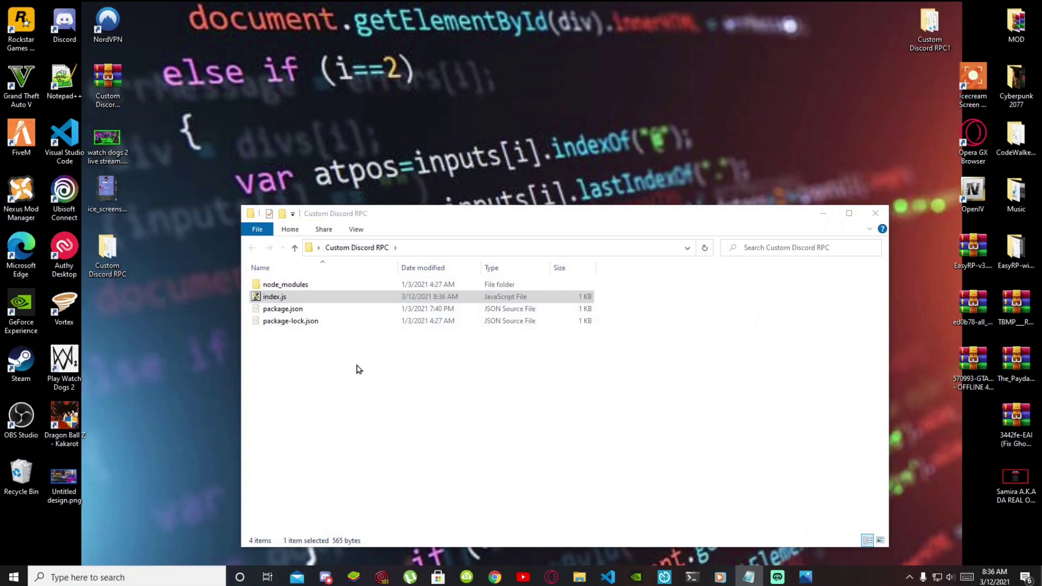
# Step: Open a Command Prompt from the Custom Discord RPC folder's address bar and run node index.js
pyautogui.click(452, 248)
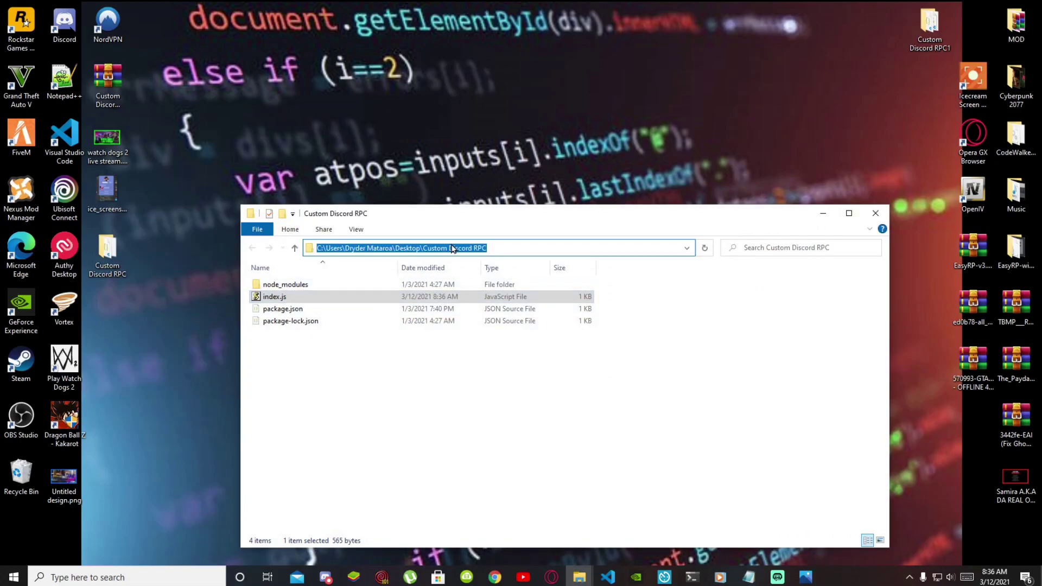
pyautogui.click(476, 345)
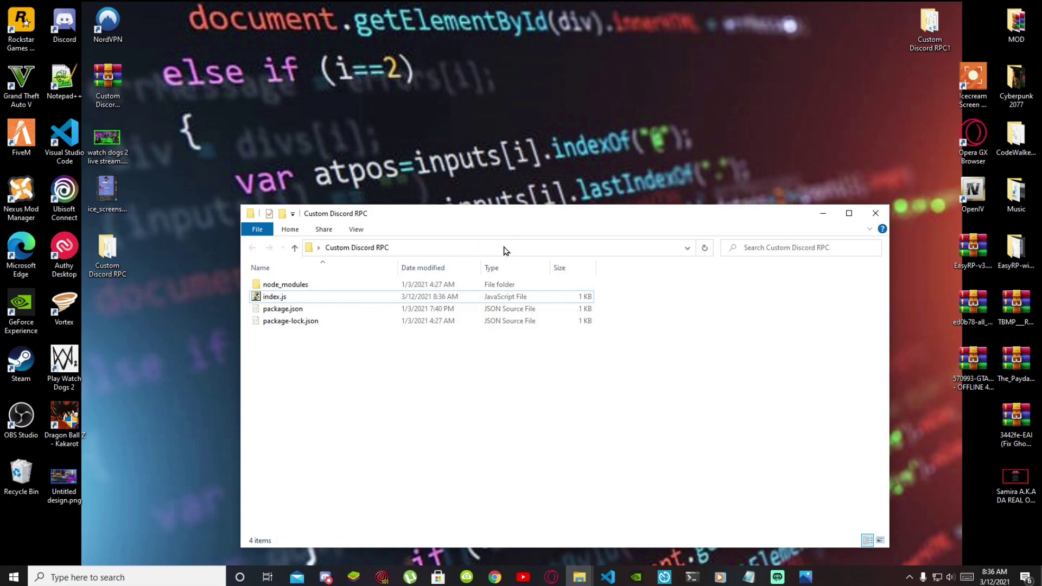
pyautogui.click(503, 247)
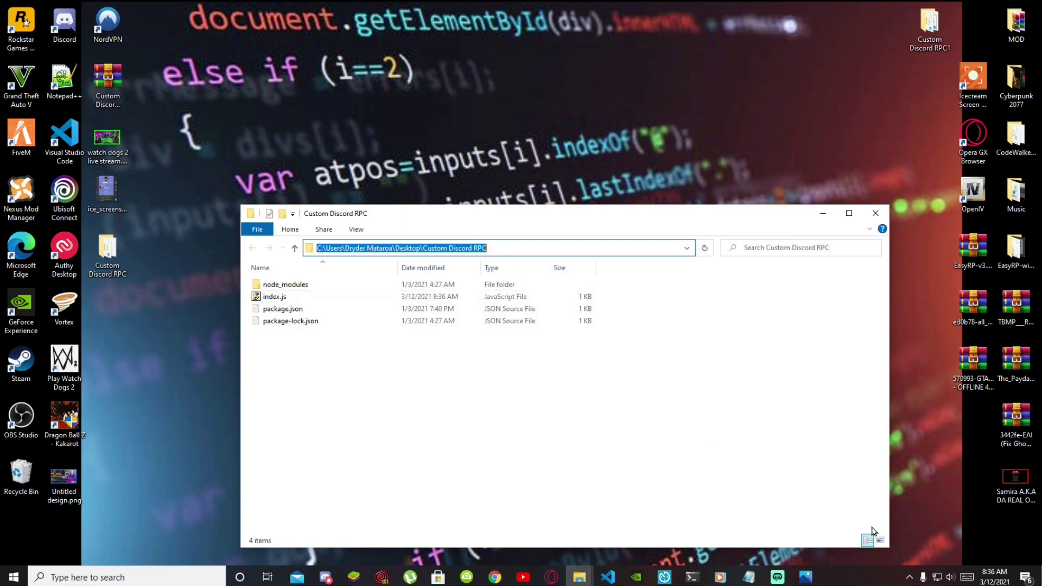
pyautogui.write('c')
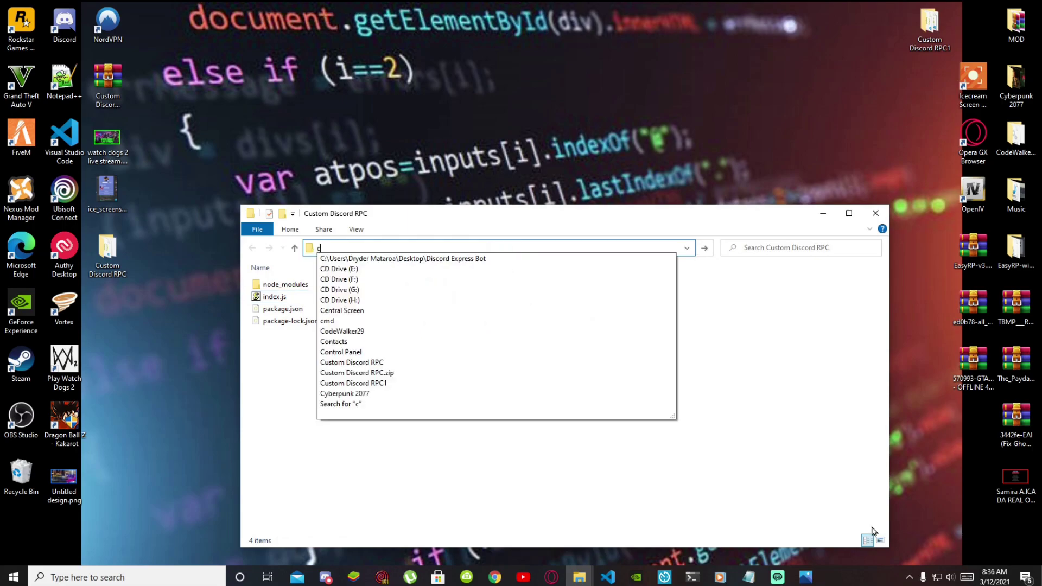
pyautogui.write('md')
pyautogui.press('Return')
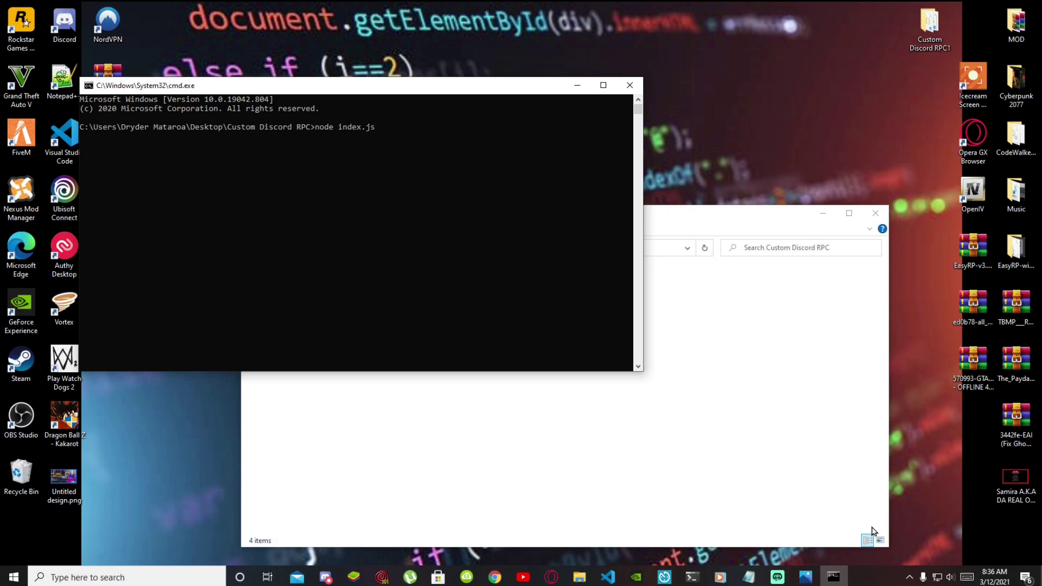
pyautogui.press('Return')
# Step: Verify the owner's profile shows Playing TESTSTER, LOST BOY with YouTube and Discord Server buttons
pyautogui.click(326, 577)
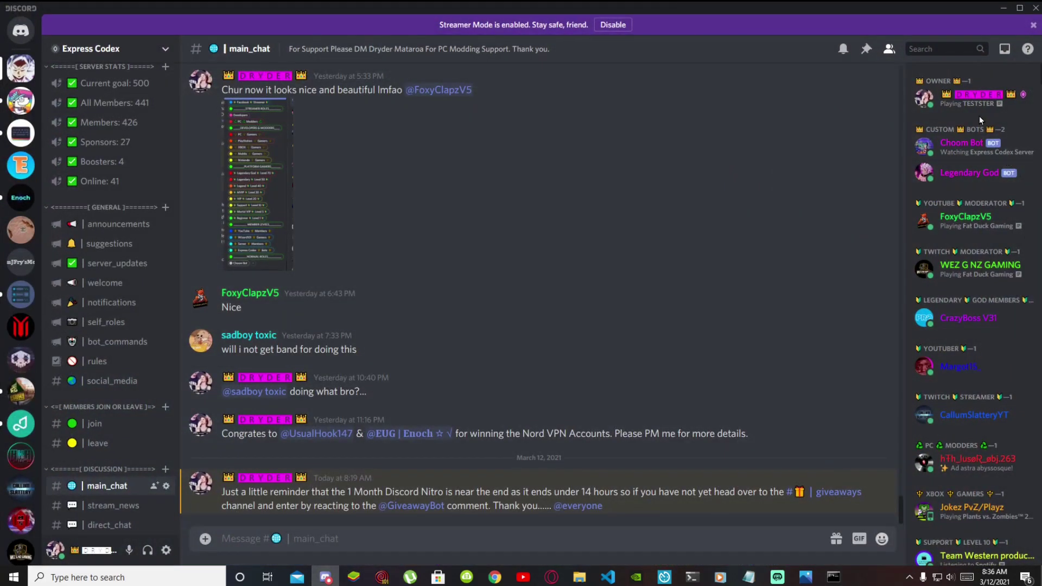
pyautogui.click(975, 103)
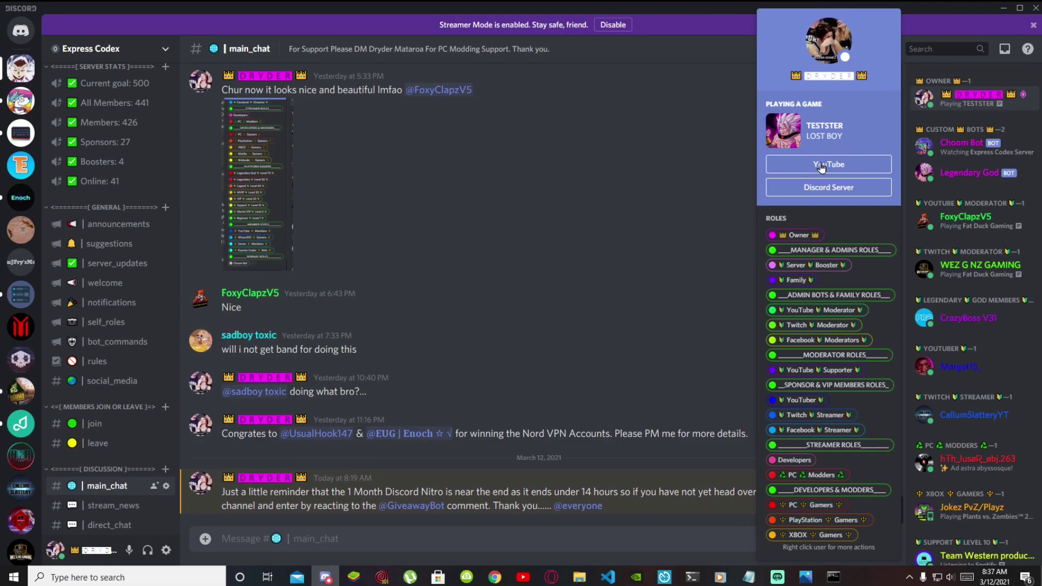
pyautogui.click(587, 266)
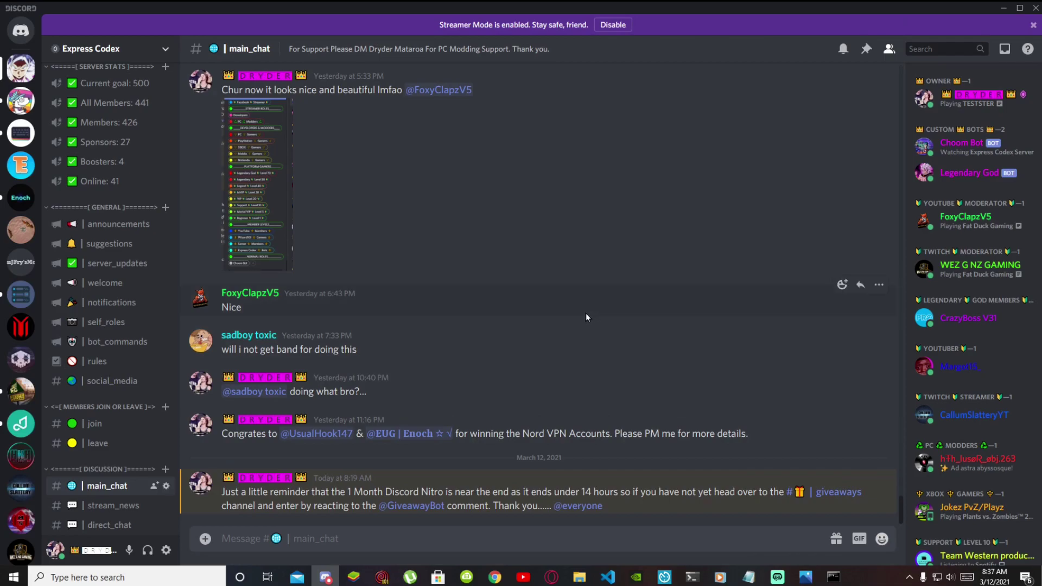
pyautogui.click(1001, 9)
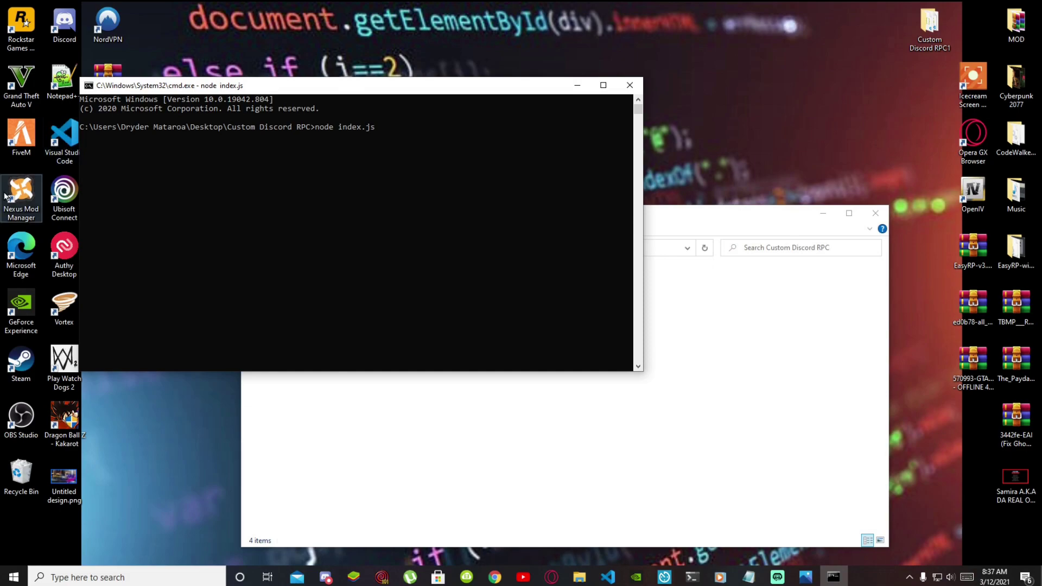
# Step: Launch Edge, open the discord.gg invite link, and continue into main_chat in the browser
pyautogui.click(7, 262)
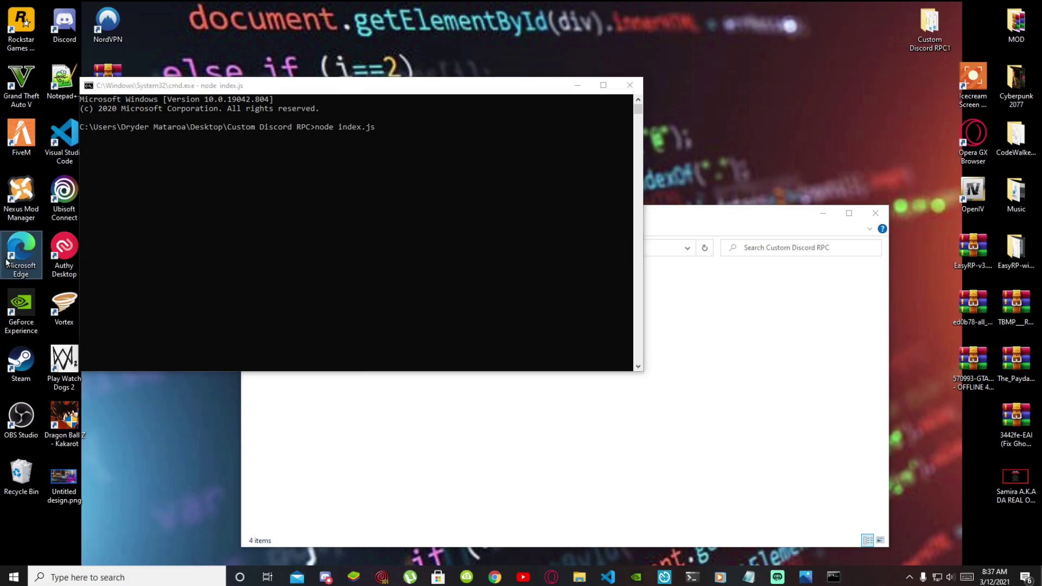
pyautogui.doubleClick(18, 262)
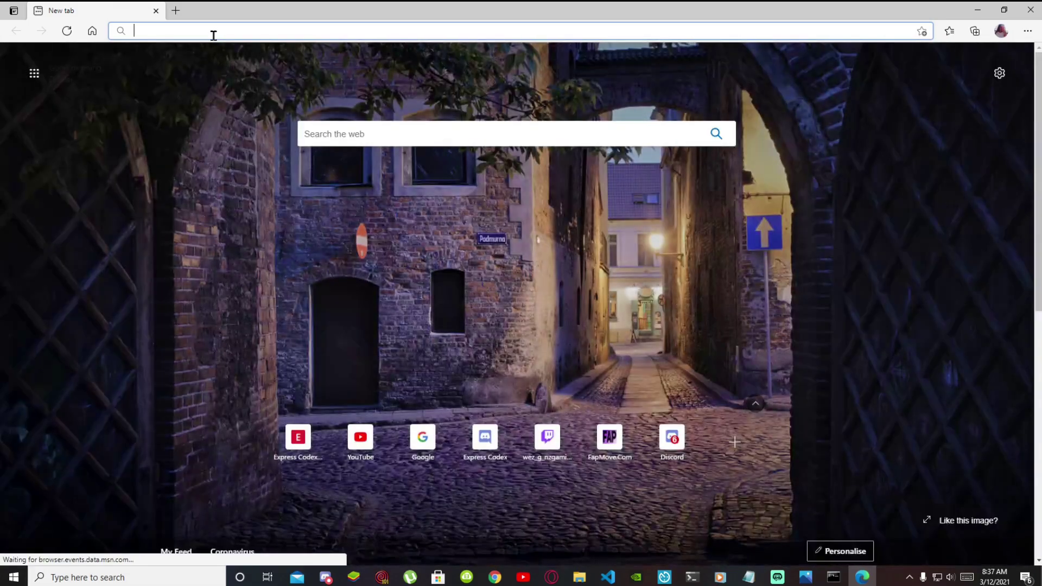
pyautogui.write('d')
pyautogui.press('Return')
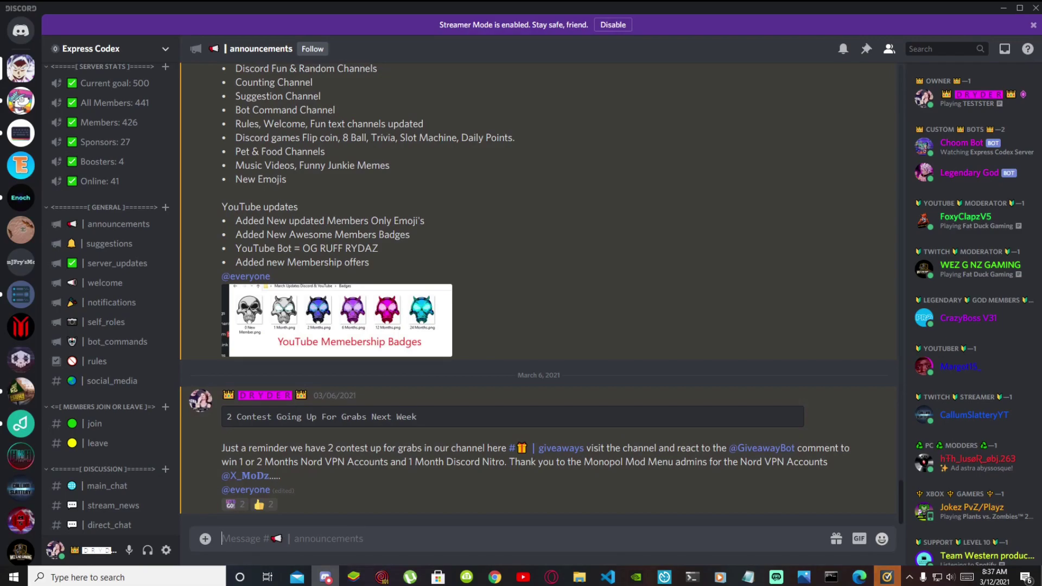
pyautogui.click(1031, 8)
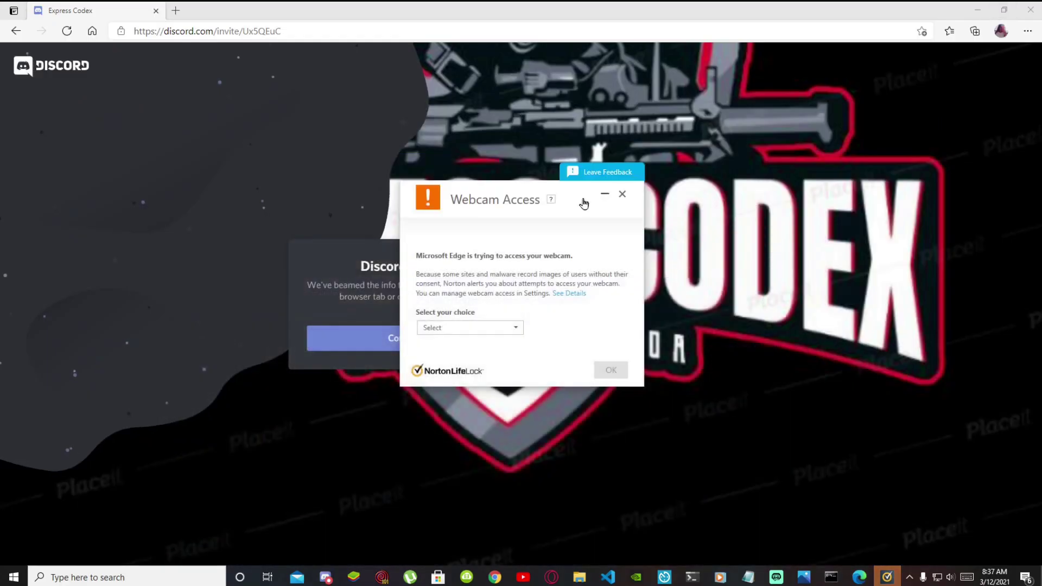
pyautogui.click(314, 343)
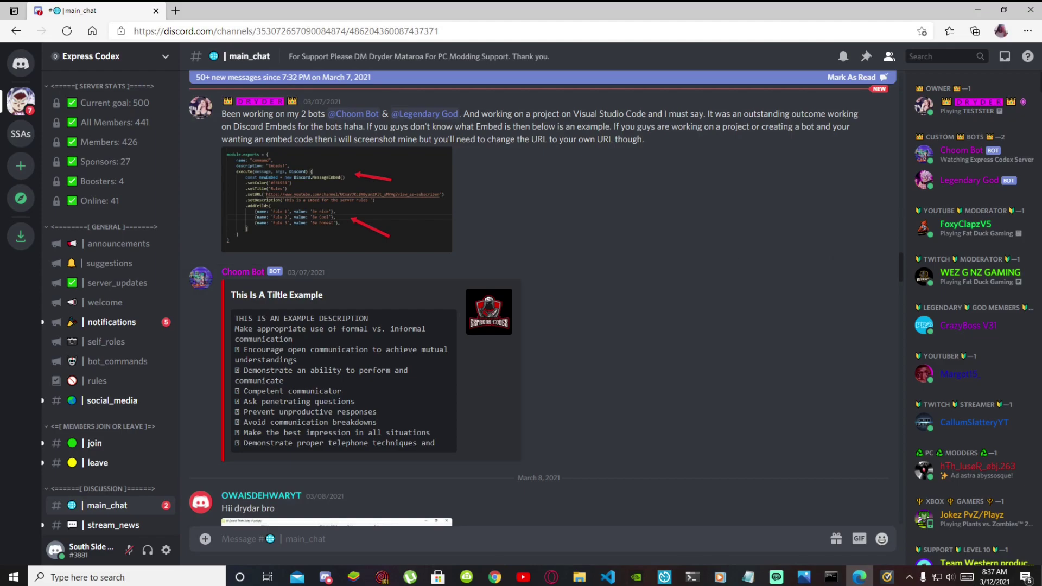
# Step: Test the profile's YouTube button, confirming it opens the YouTube channel in a new tab
pyautogui.click(963, 116)
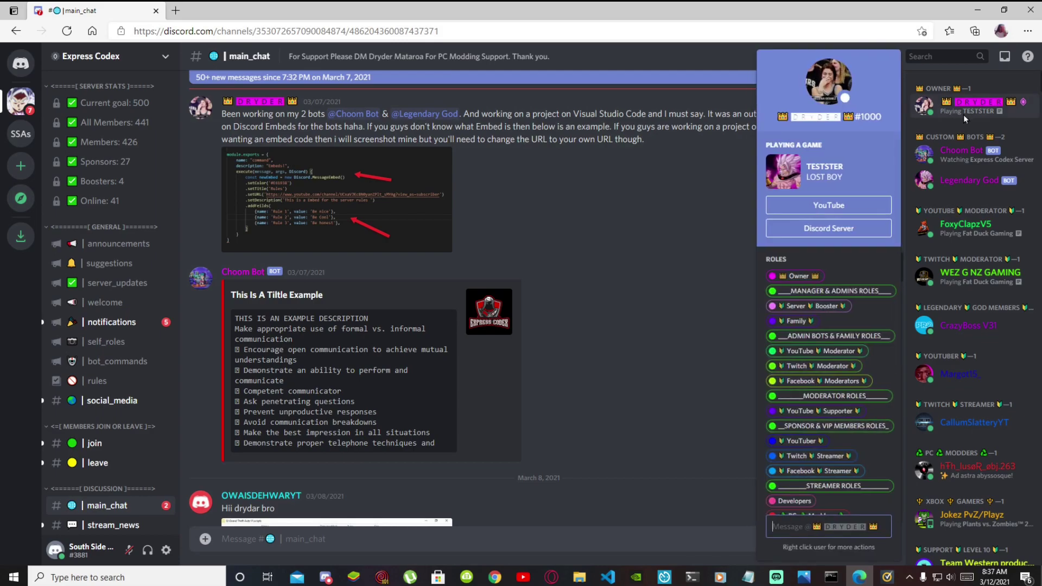
pyautogui.click(821, 208)
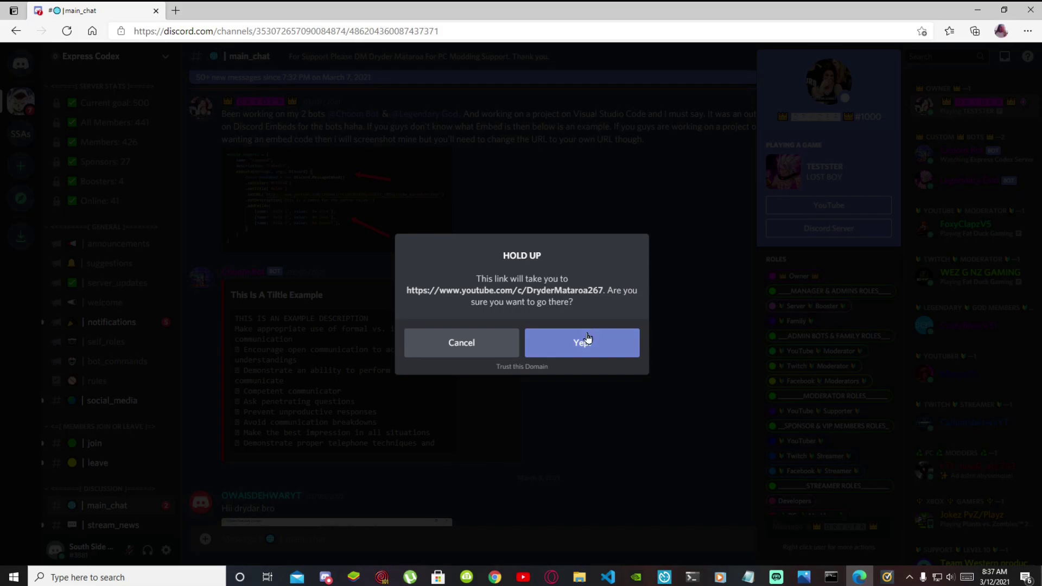
pyautogui.click(589, 337)
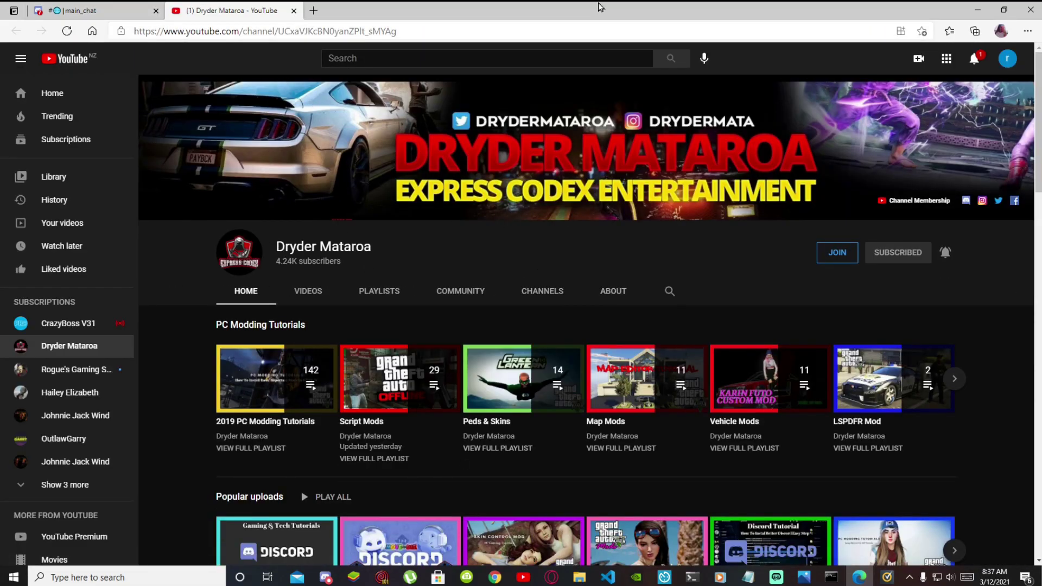
pyautogui.click(114, 11)
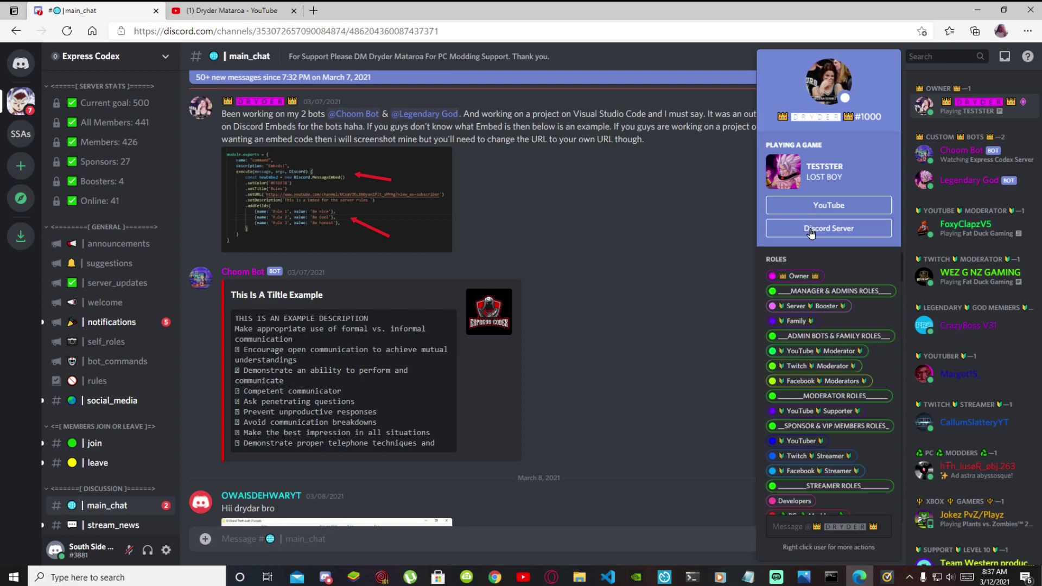
# Step: Close the Edge browser window
pyautogui.scroll(-1, 794, 375)
pyautogui.scroll(-3, 794, 376)
pyautogui.click(733, 233)
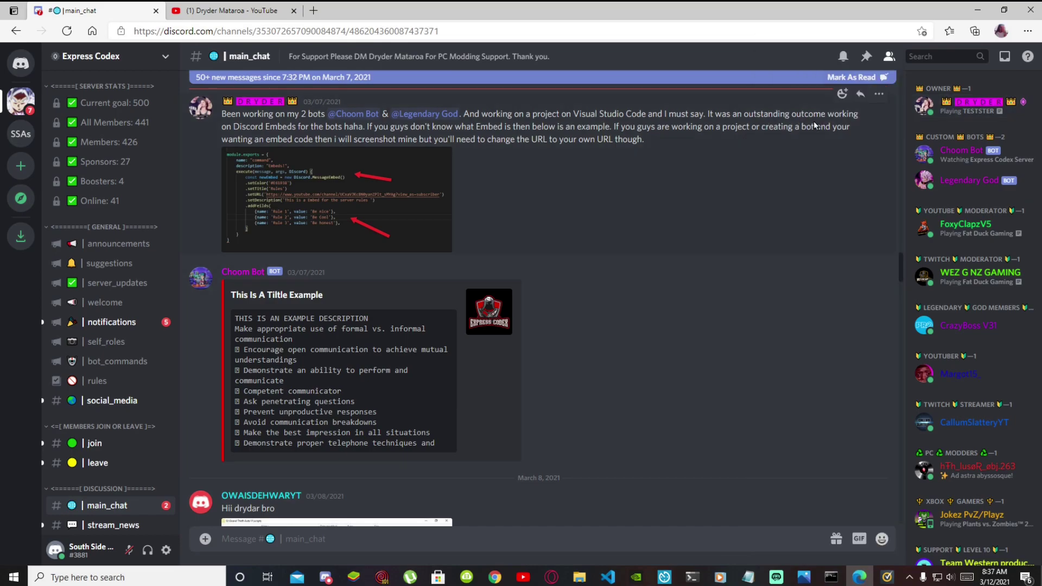
pyautogui.click(1028, 10)
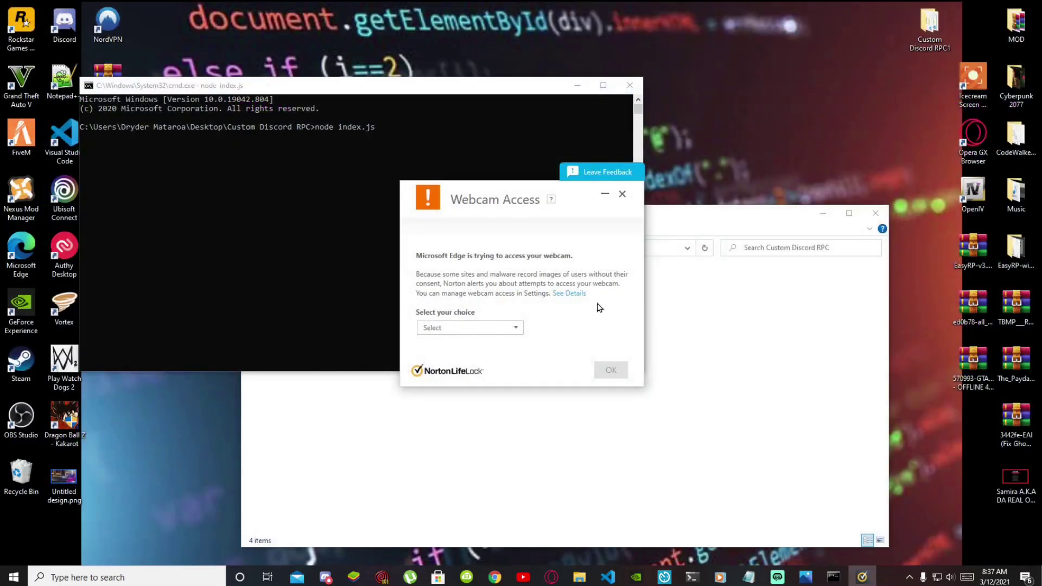
# Step: Dismiss the Norton webcam prompt and close the Custom Discord RPC folder window
pyautogui.click(622, 195)
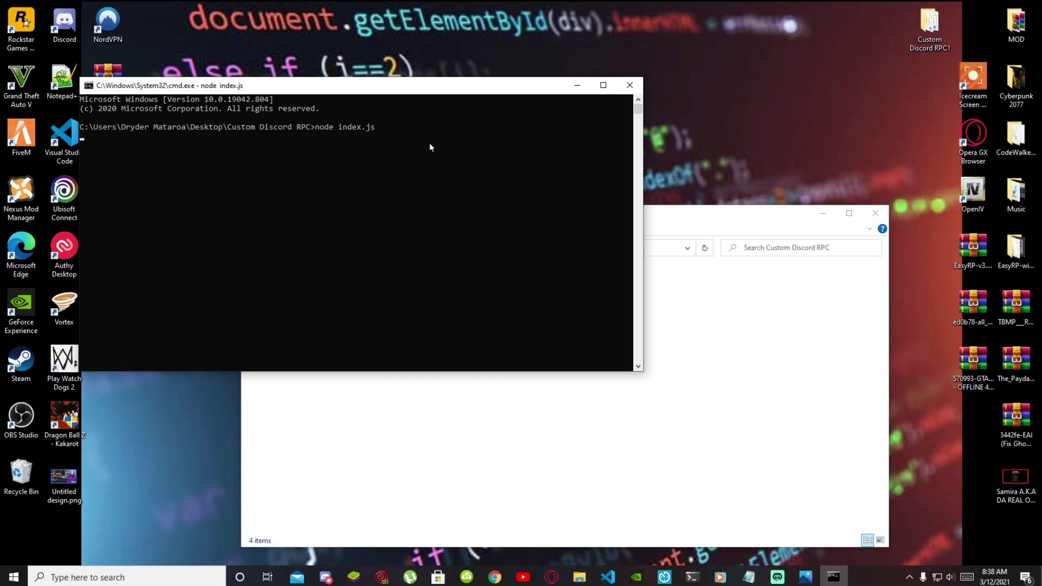
pyautogui.moveTo(495, 85); pyautogui.dragTo(678, 209)
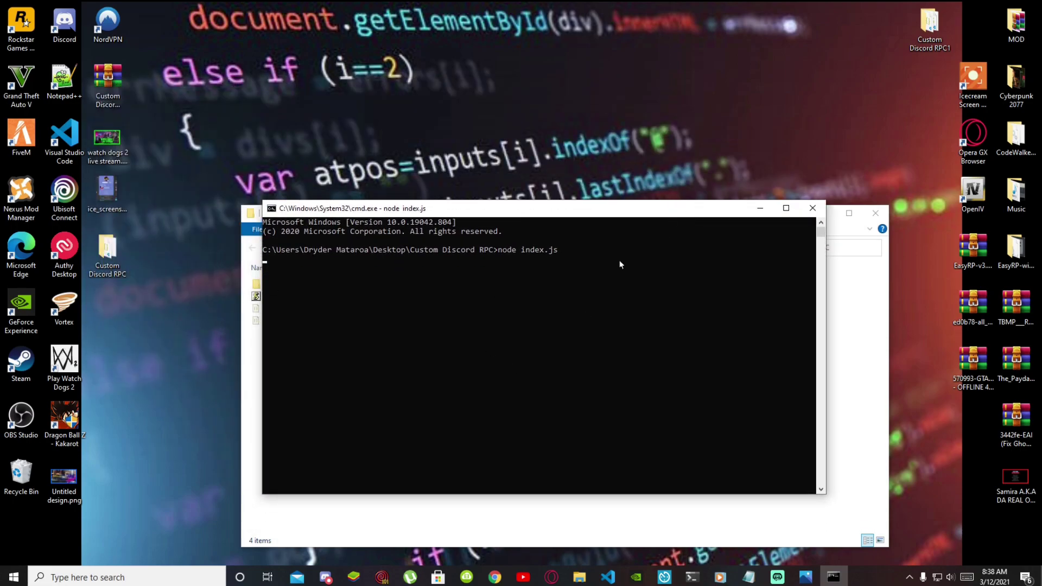
pyautogui.click(759, 209)
pyautogui.click(877, 215)
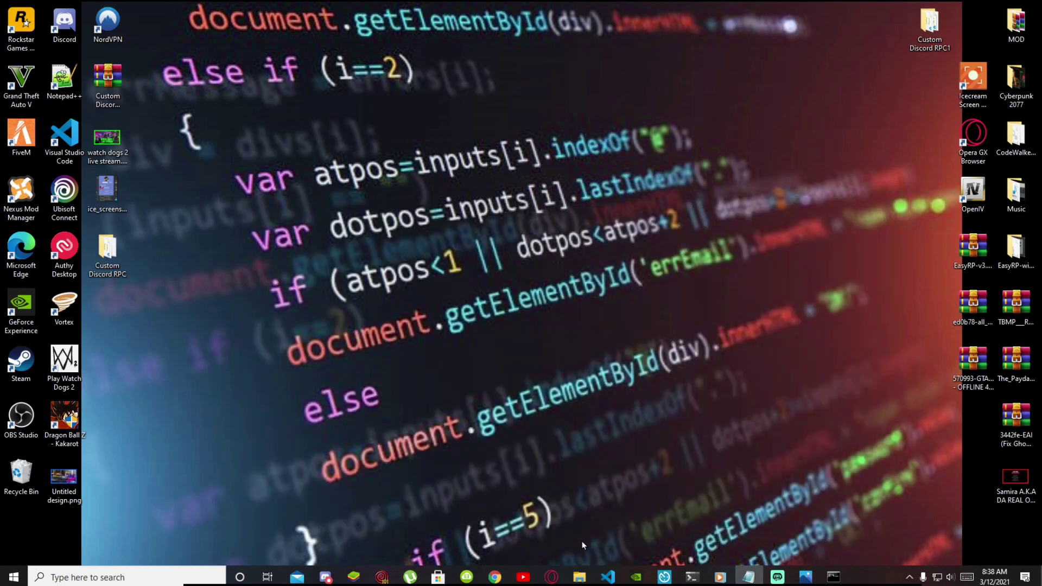
pyautogui.click(833, 576)
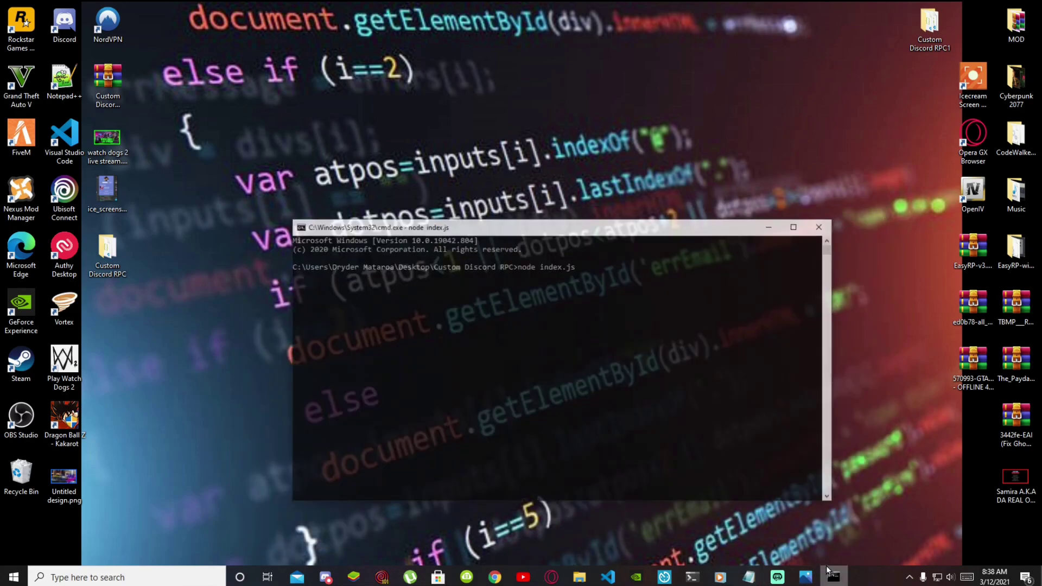
# Step: Check the owner's presence card in Discord again
pyautogui.click(325, 576)
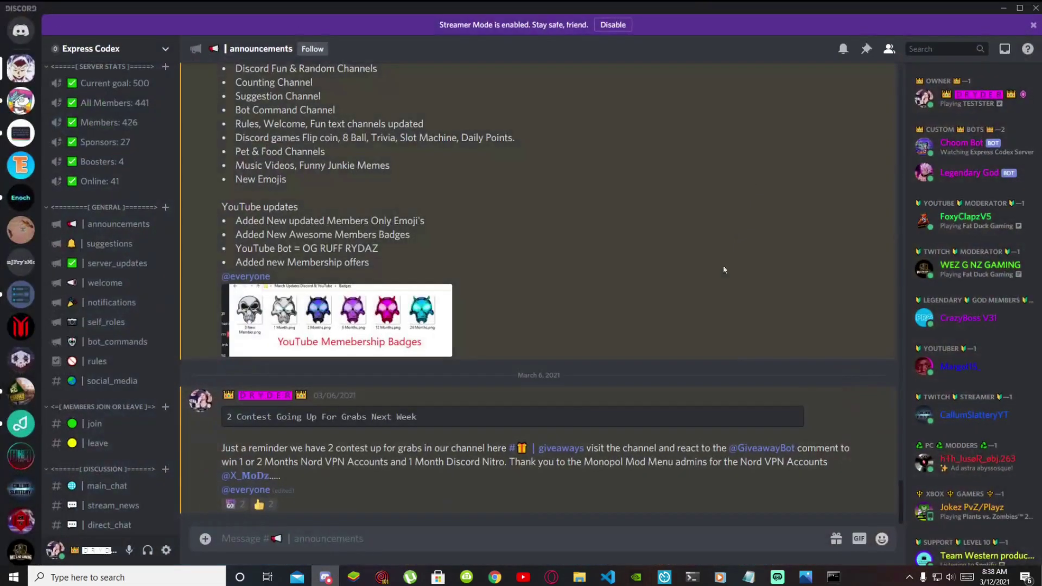
pyautogui.click(977, 95)
pyautogui.click(713, 180)
pyautogui.click(1003, 8)
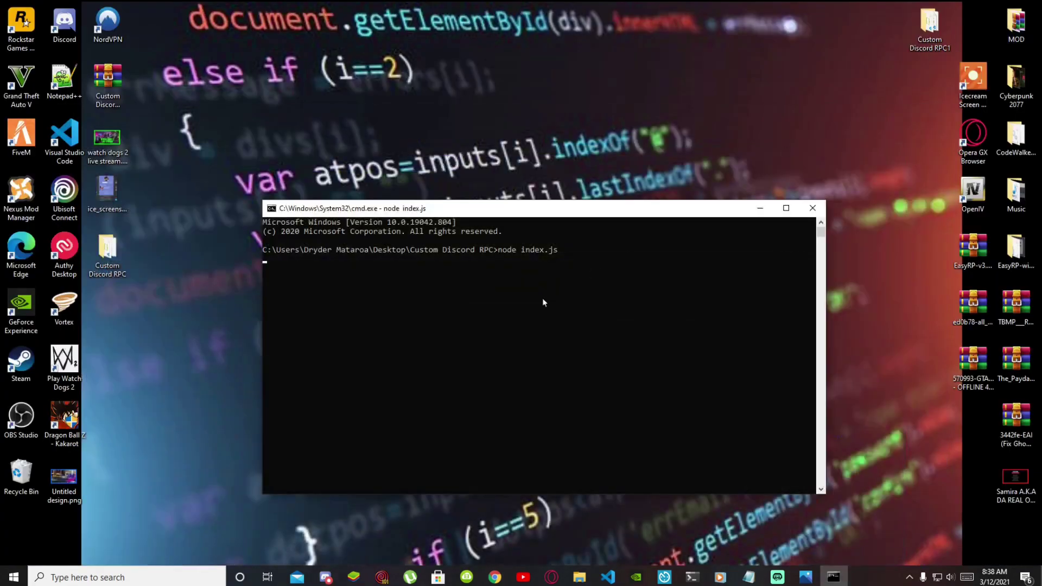
# Step: Minimize the running node index.js window and bring Discord's announcements channel back up
pyautogui.click(762, 209)
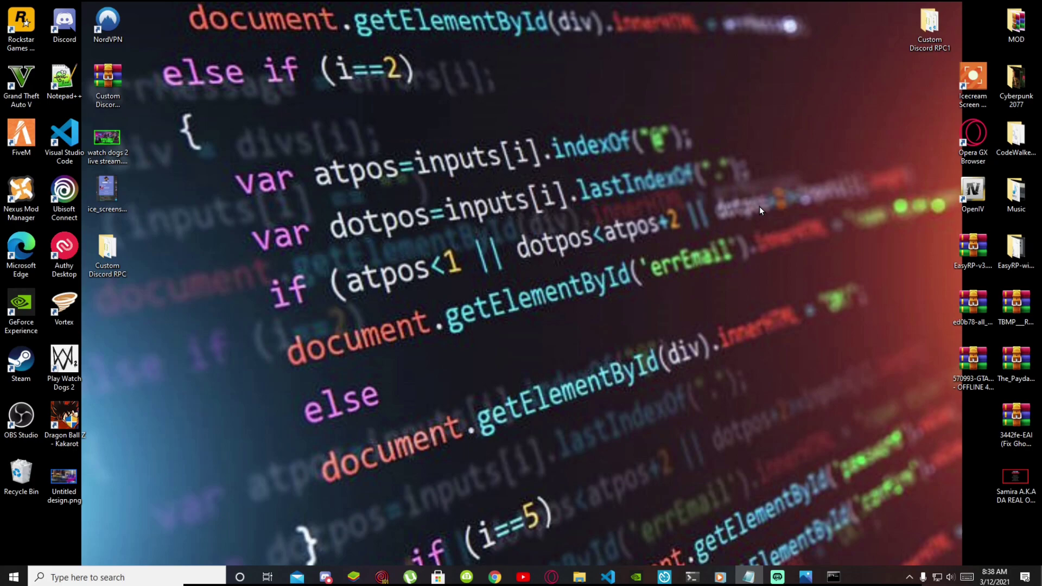
pyautogui.click(827, 577)
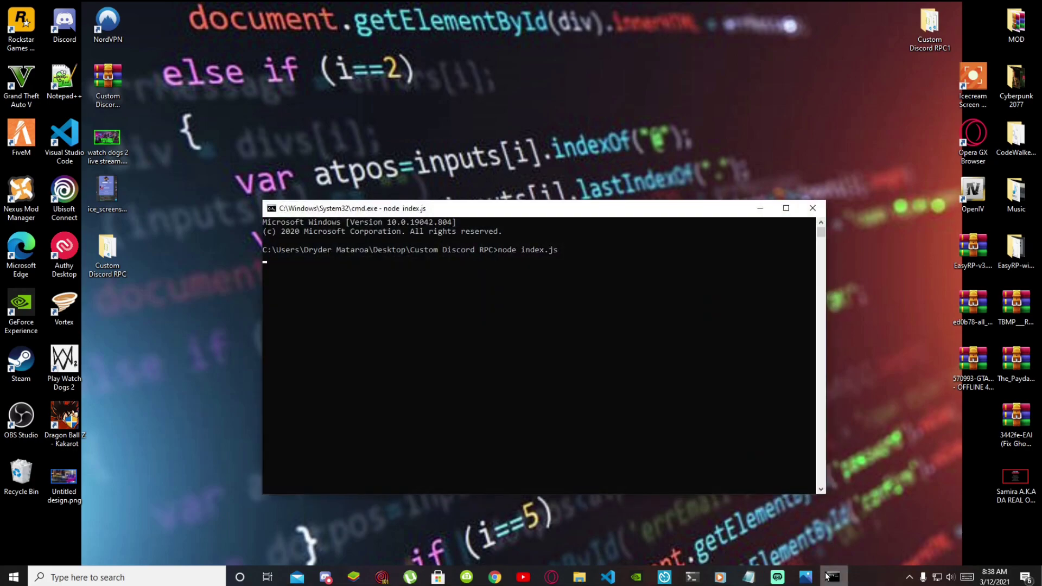
pyautogui.click(758, 208)
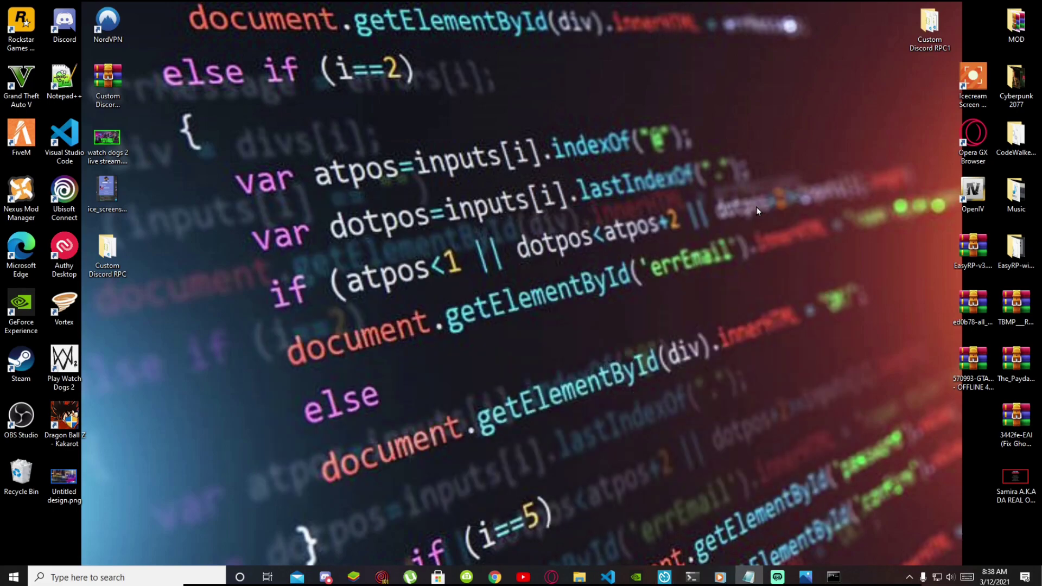
pyautogui.moveTo(328, 581)
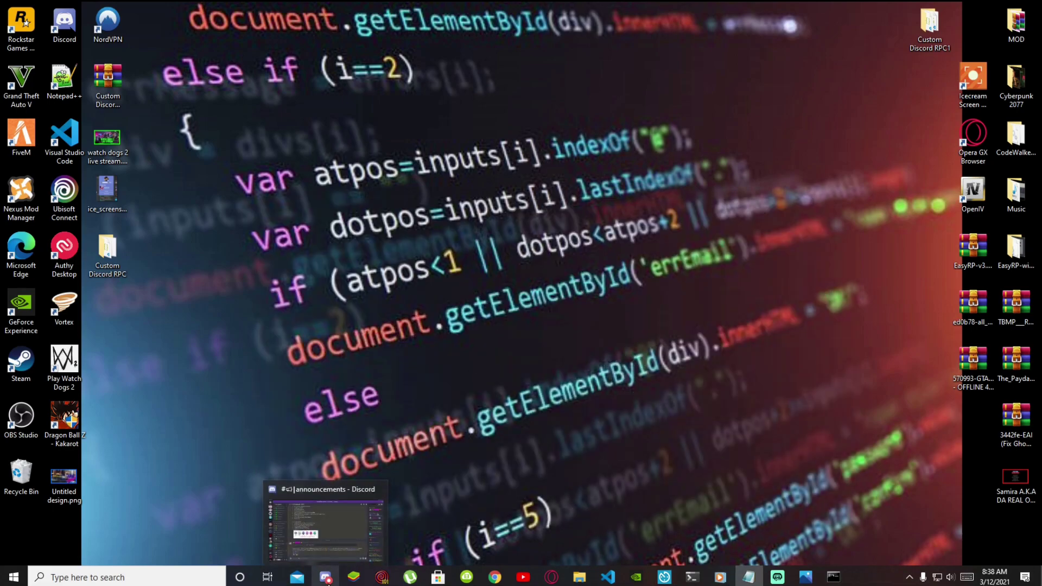
pyautogui.click(328, 579)
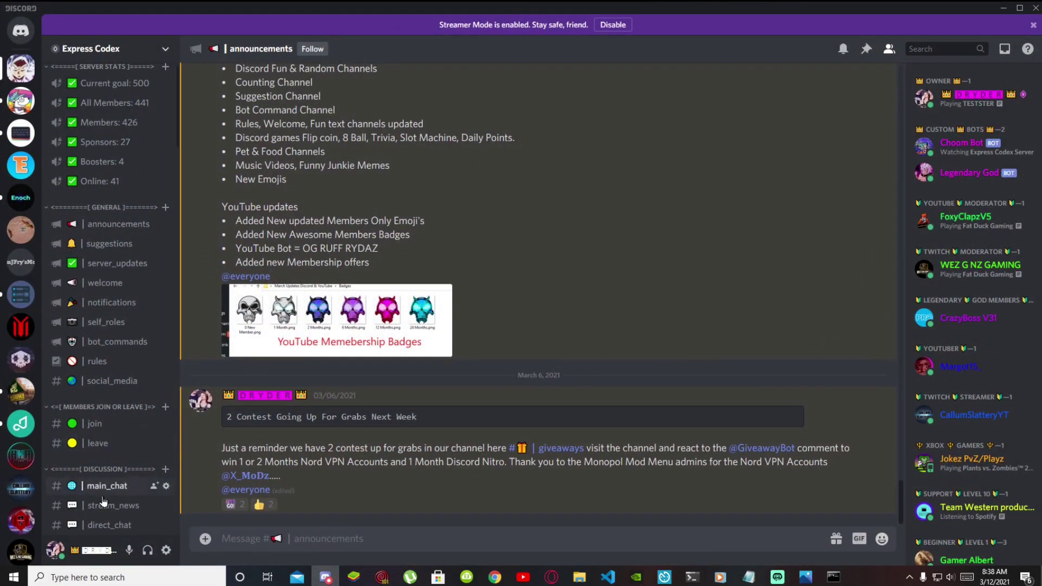
# Step: Switch to #main_chat and close the node index.js command window to stop the presence
pyautogui.click(103, 494)
pyautogui.click(832, 576)
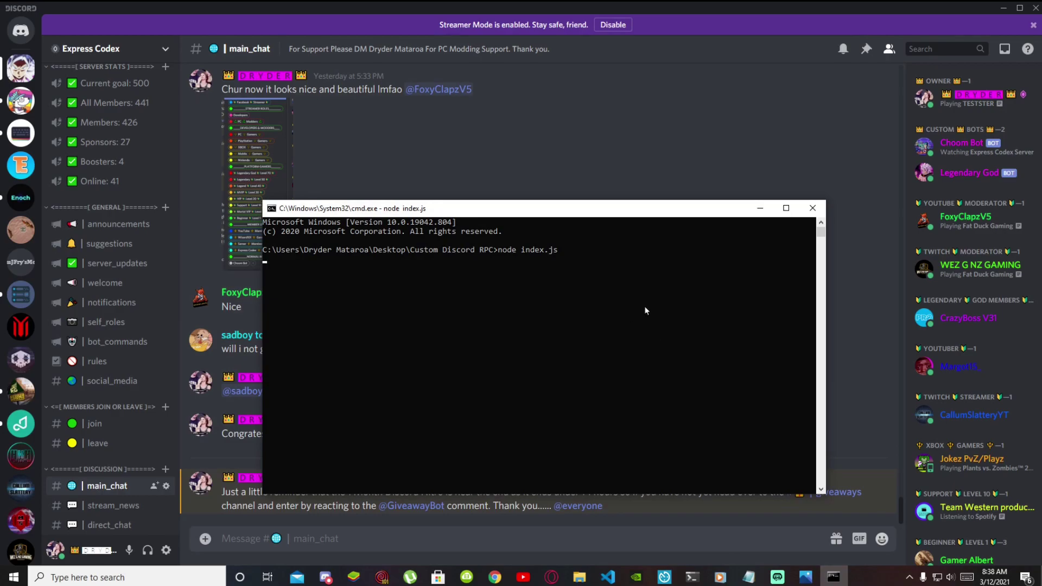
pyautogui.click(808, 212)
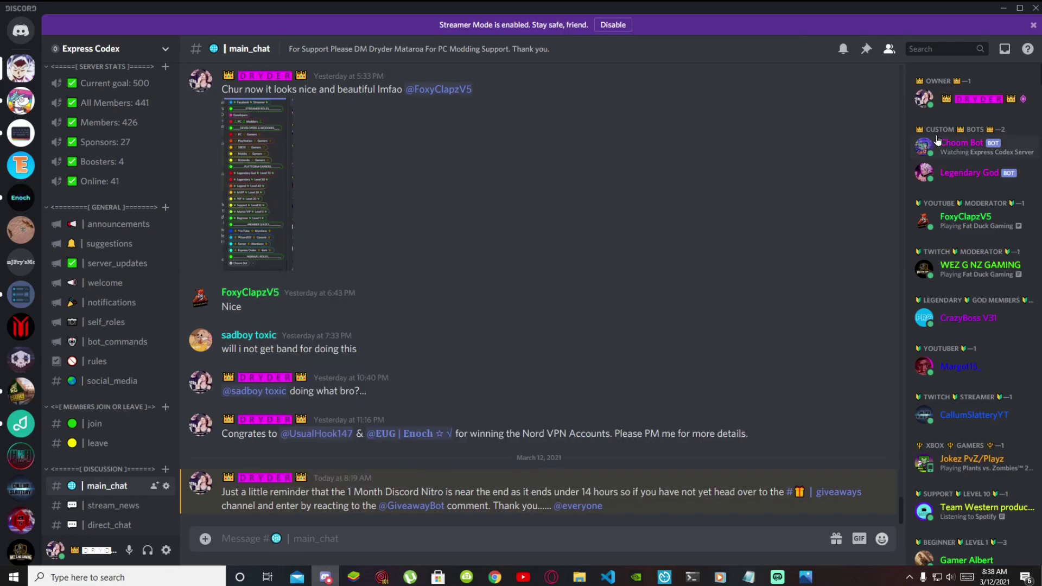
# Step: Check the owner's profile card no longer shows TESTSTER, then minimize Discord
pyautogui.click(971, 108)
pyautogui.click(652, 210)
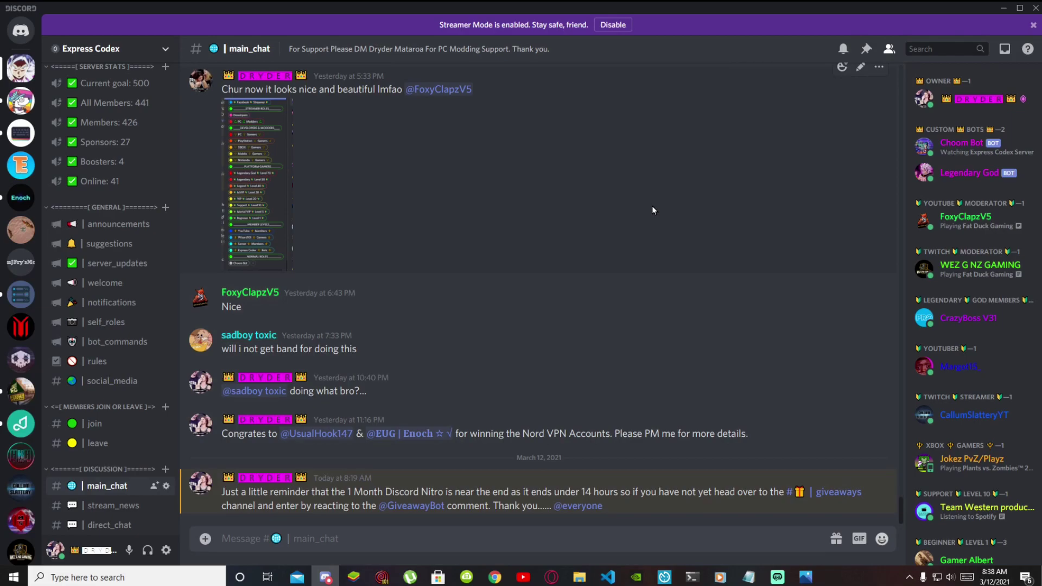
pyautogui.click(1001, 12)
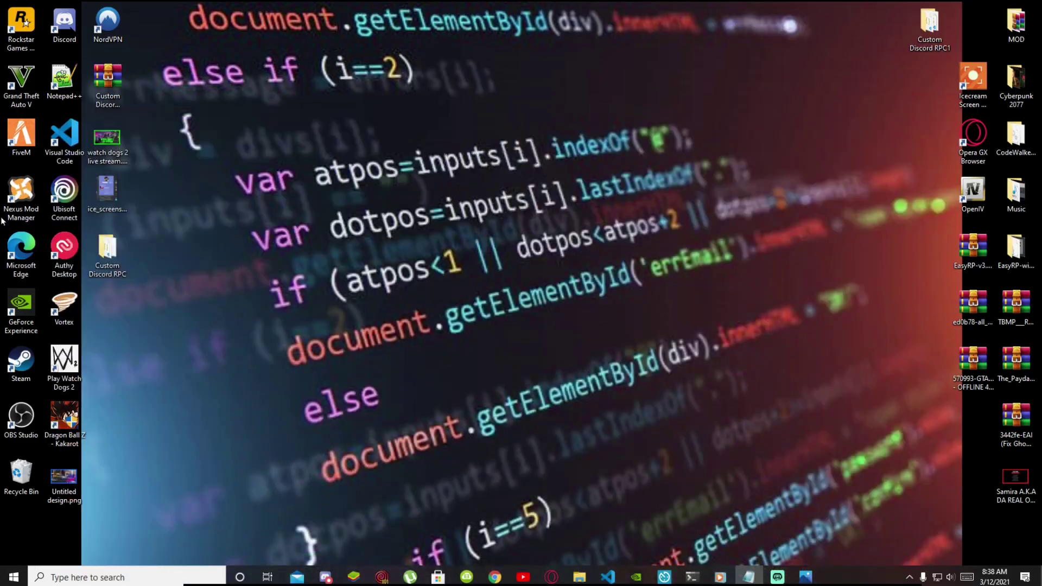
# Step: Open a command prompt in the Custom Discord RPC folder via the address bar
pyautogui.doubleClick(107, 265)
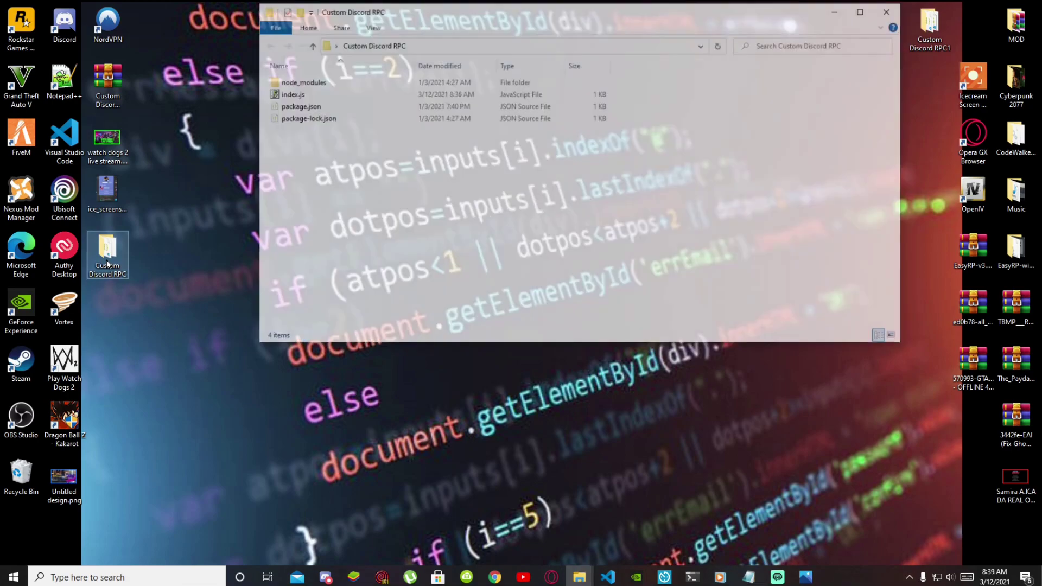
pyautogui.click(505, 45)
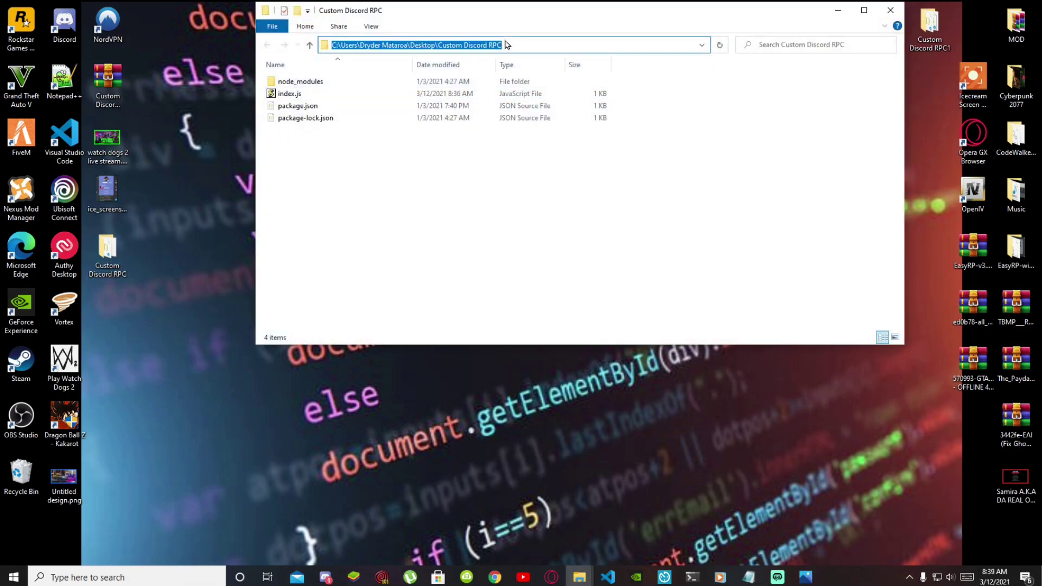
pyautogui.write('cmd')
pyautogui.press('Return')
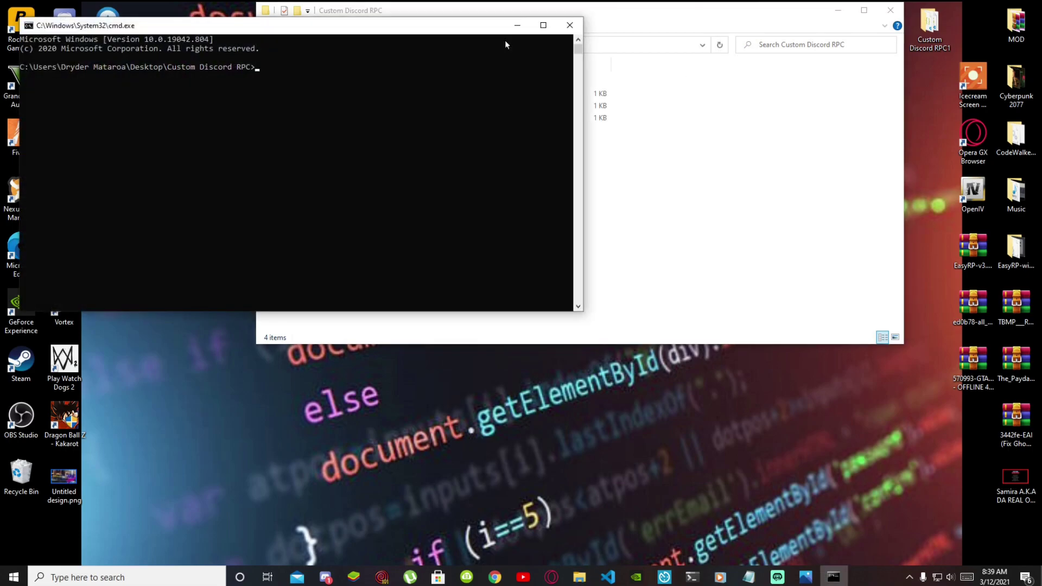
# Step: Run node index.js and view the owner's Discord profile to check the TESTSTER presence
pyautogui.write('node index.js')
pyautogui.press('Return')
pyautogui.click(326, 577)
pyautogui.click(970, 98)
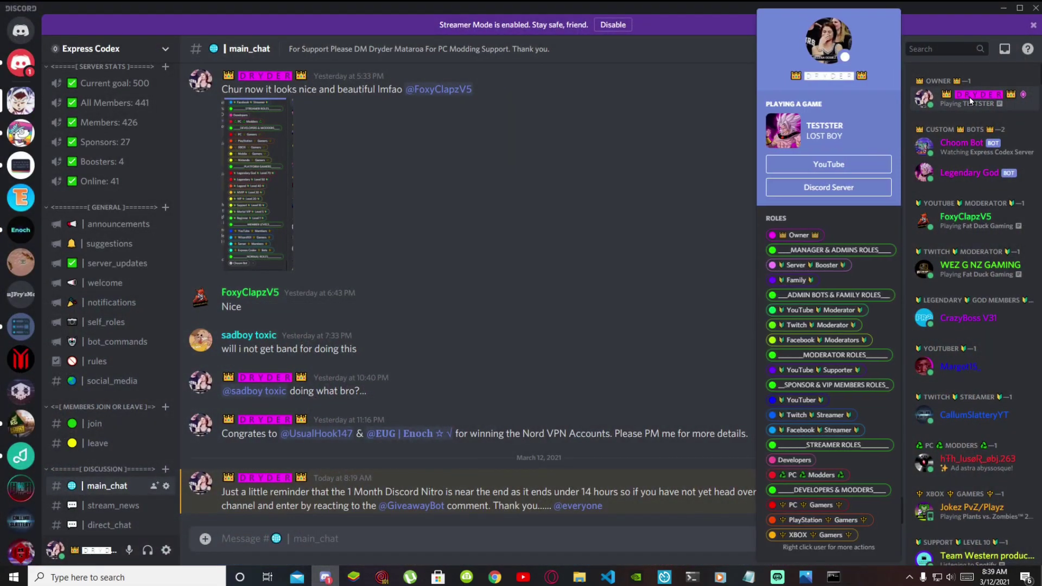
# Step: Close and reopen the owner's profile card to recheck Playing TESTSTER with YouTube and Discord Server buttons, then close it
pyautogui.click(695, 222)
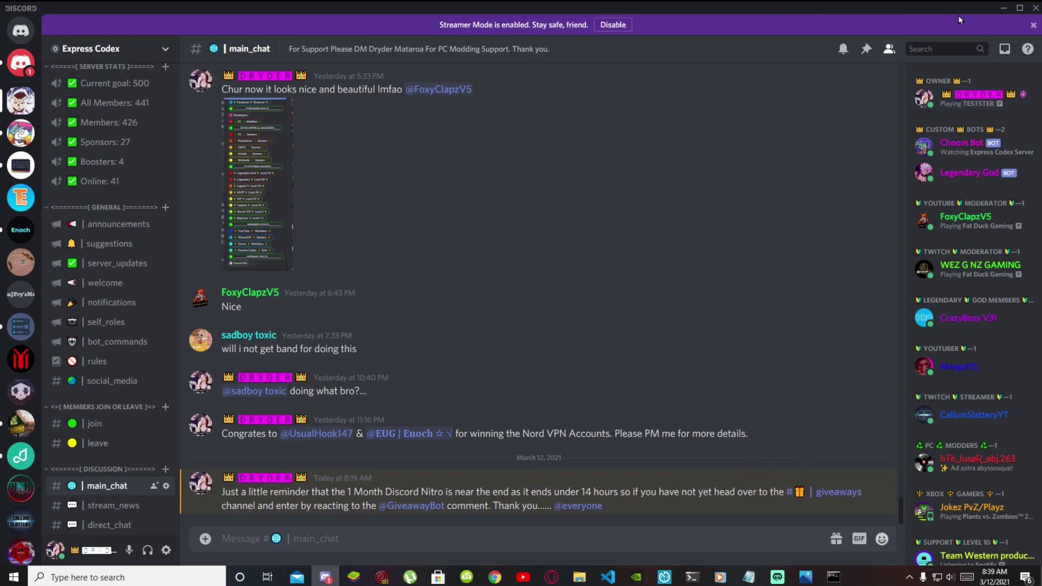
pyautogui.click(965, 95)
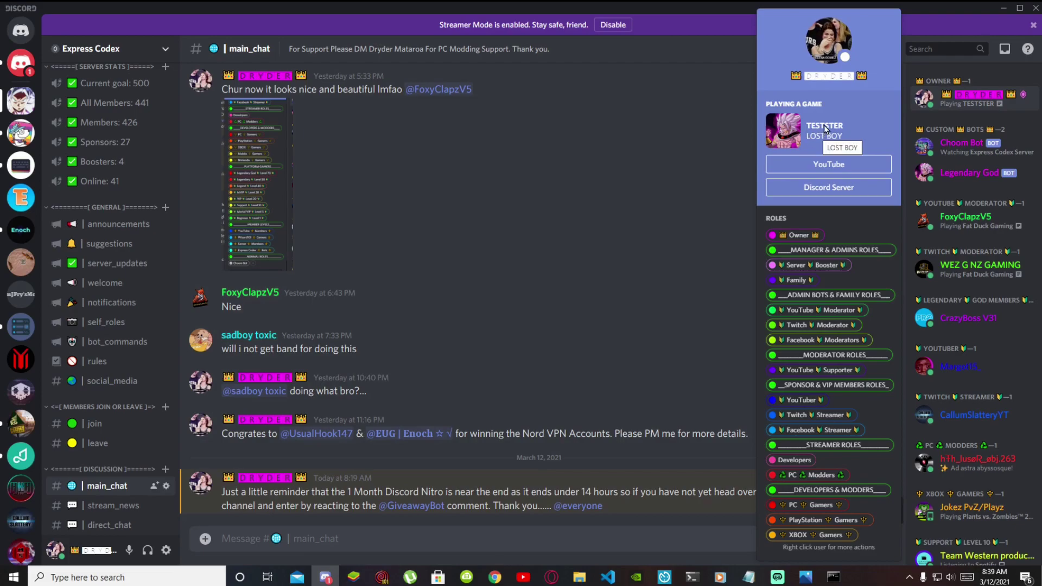
pyautogui.click(706, 201)
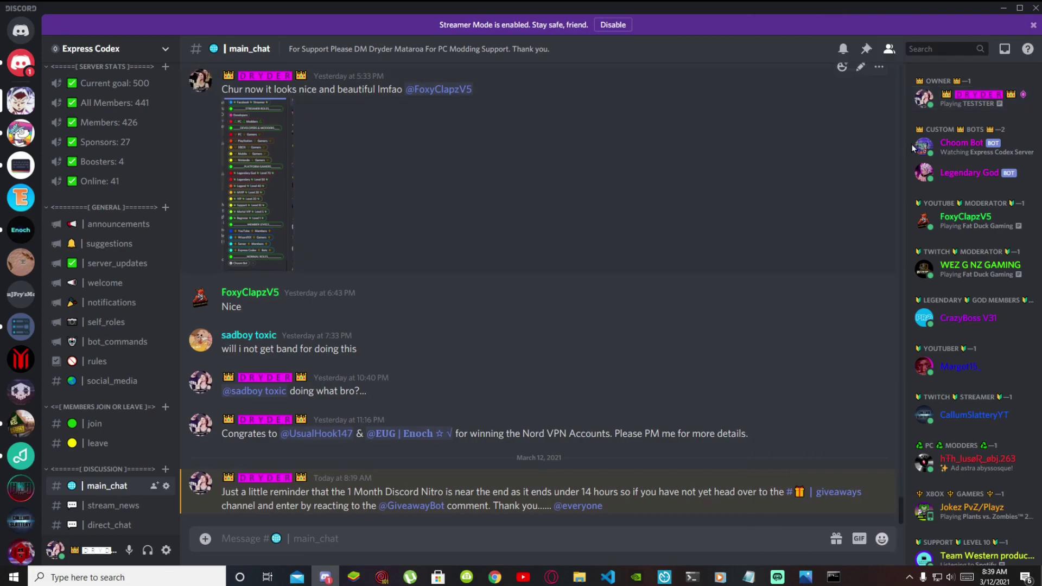